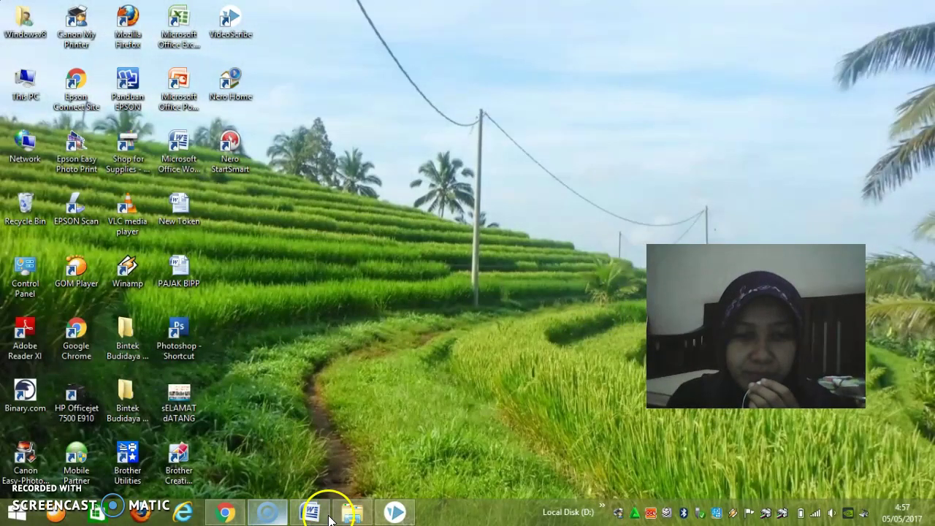
# Step: Open the storyline document in Word and examine its slide table, from the opening title to the closing row
pyautogui.click(307, 513)
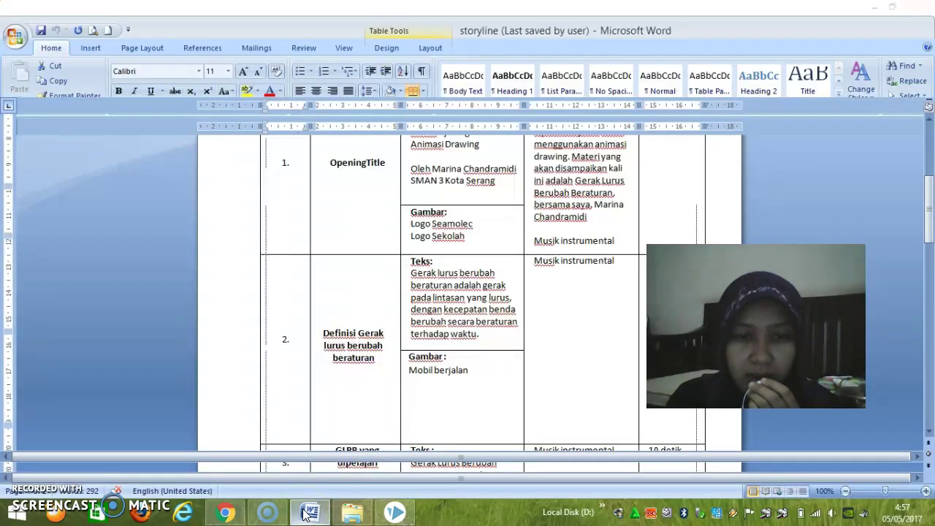
pyautogui.scroll(2, 825, 224)
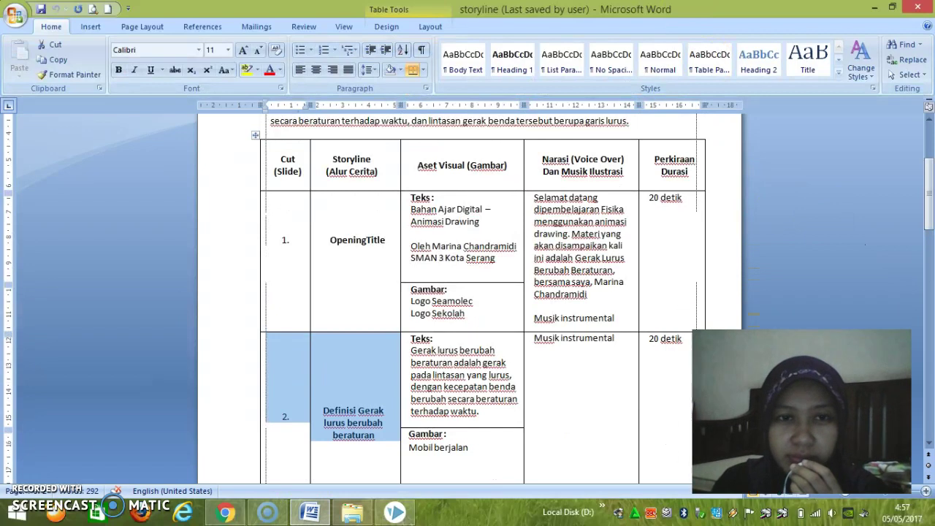
pyautogui.scroll(3, 797, 250)
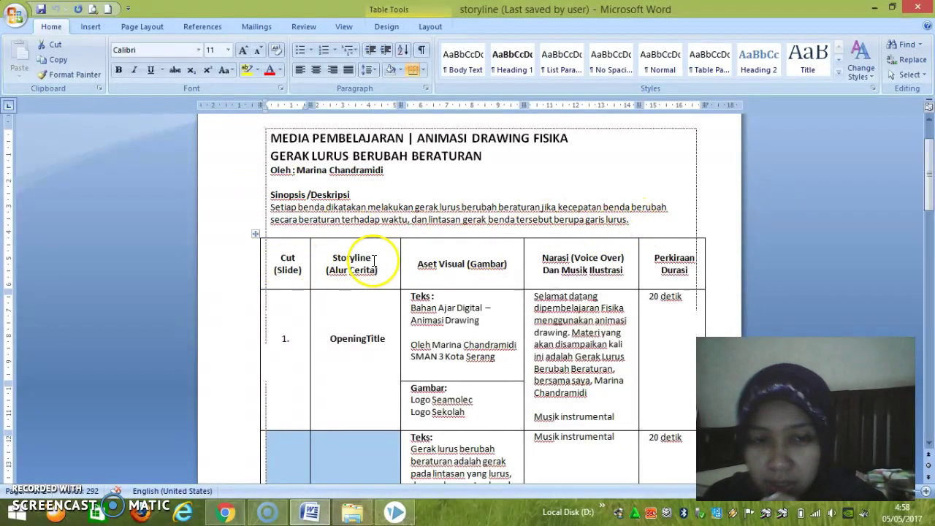
pyautogui.scroll(-2, 333, 303)
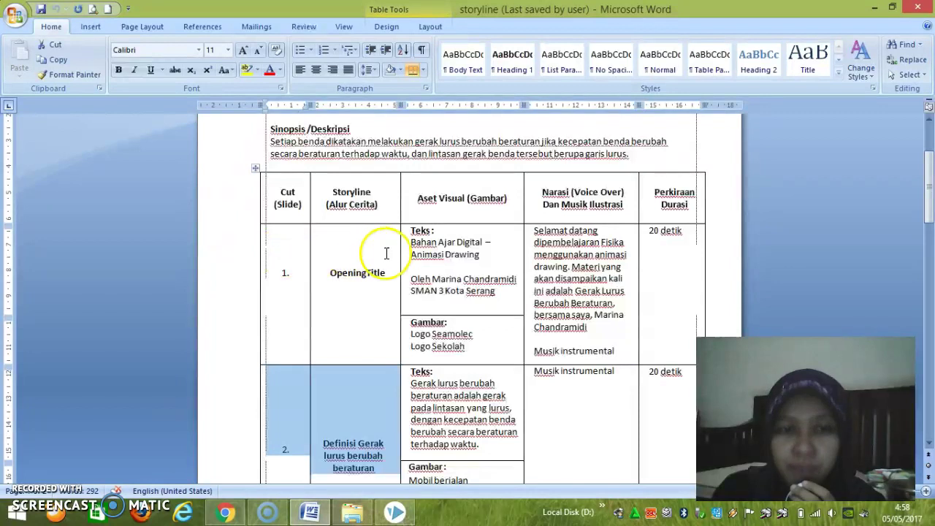
pyautogui.scroll(-3, 371, 296)
pyautogui.scroll(-12, 369, 307)
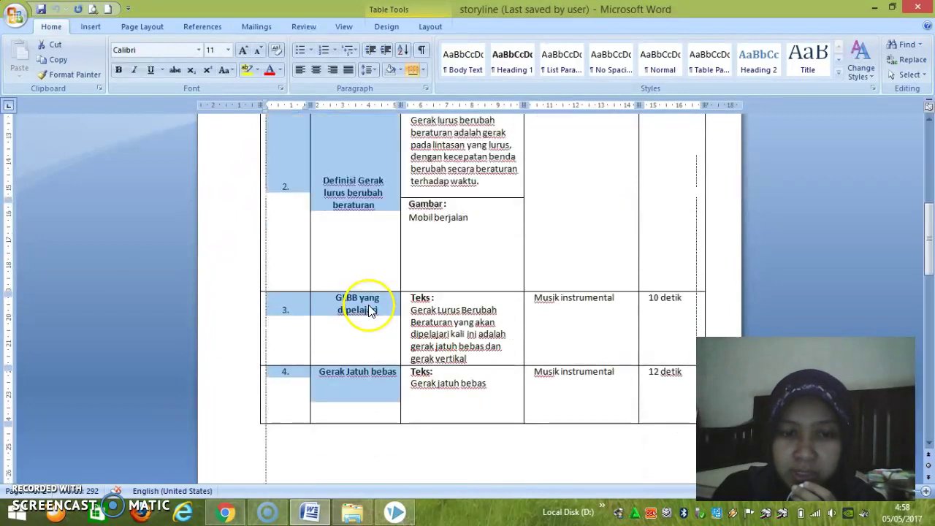
pyautogui.scroll(-5, 369, 307)
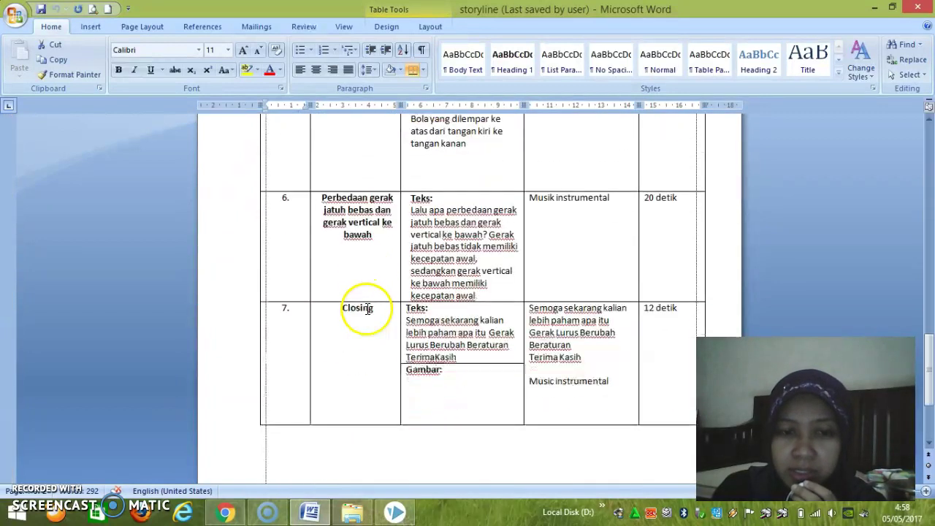
pyautogui.scroll(4, 344, 340)
pyautogui.scroll(3, 349, 341)
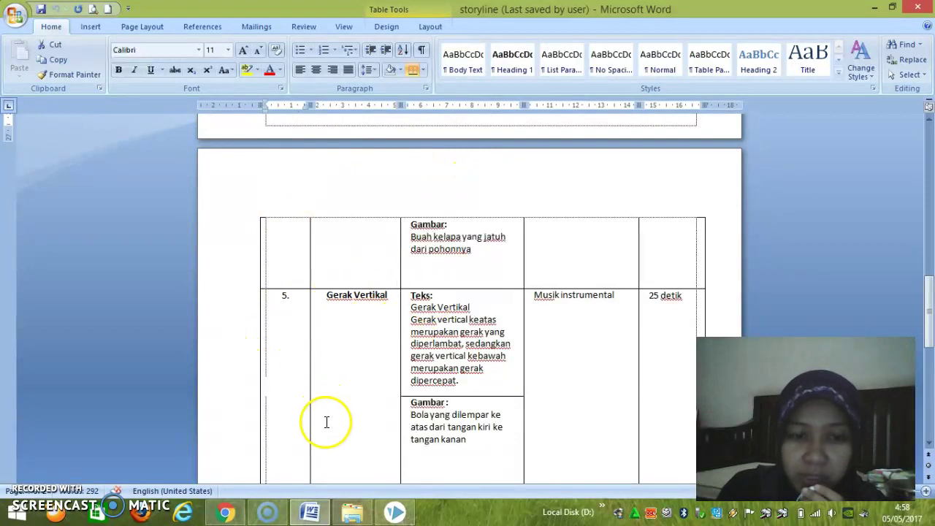
# Step: Switch to VideoScribe, log in with the remembered account, dismiss the startup help and create a new scribe
pyautogui.moveTo(398, 520)
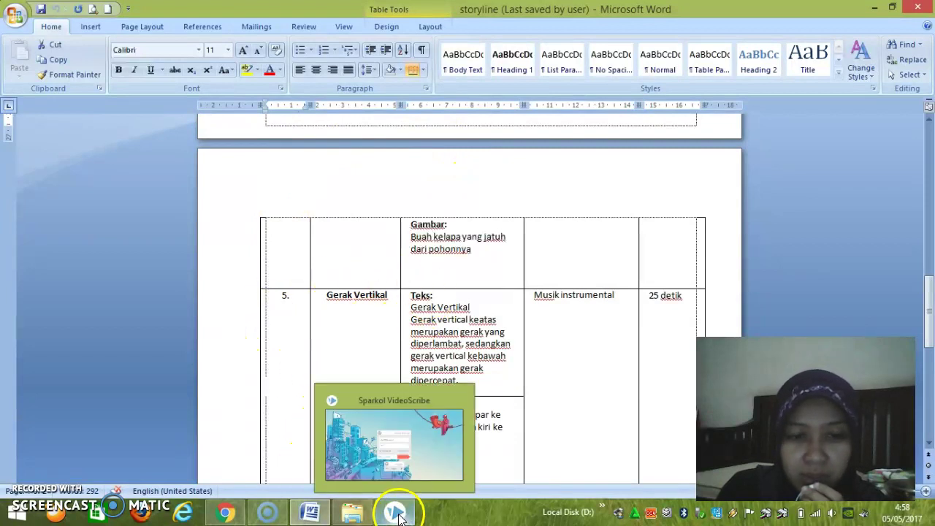
pyautogui.click(395, 515)
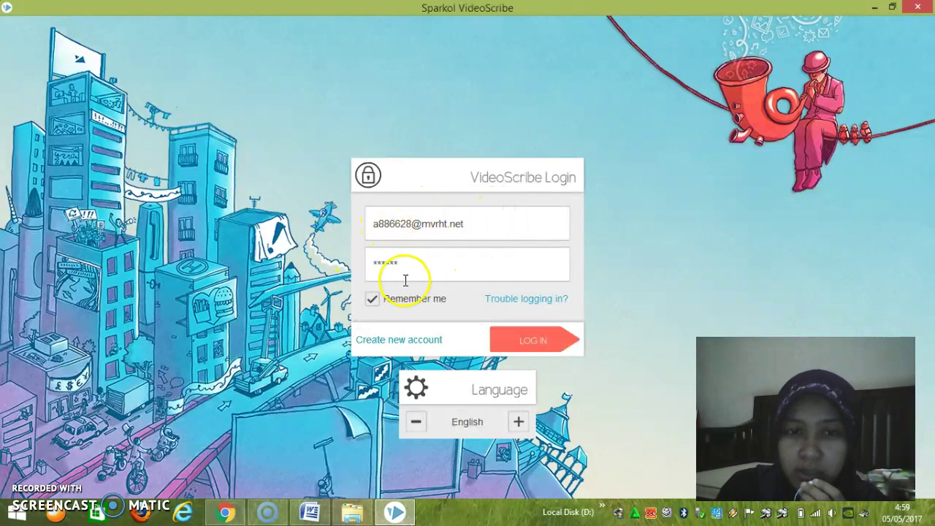
pyautogui.click(511, 347)
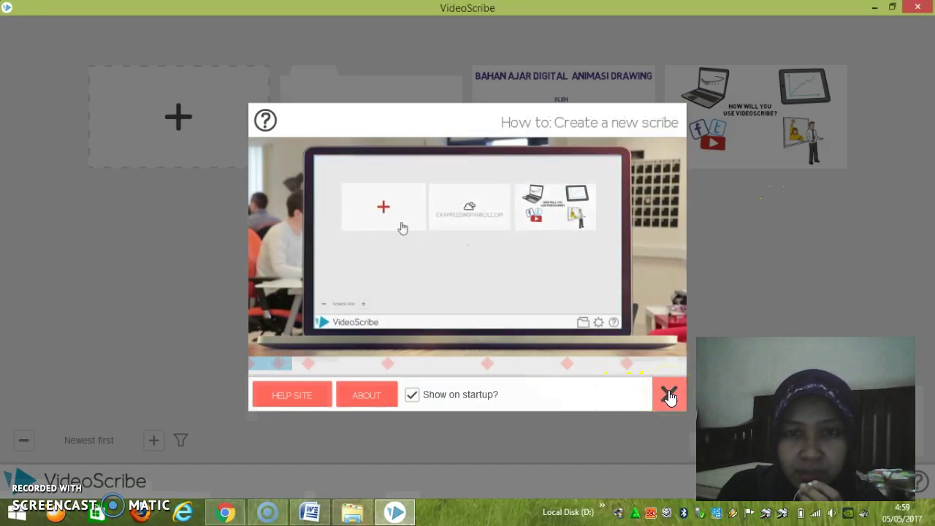
pyautogui.click(669, 395)
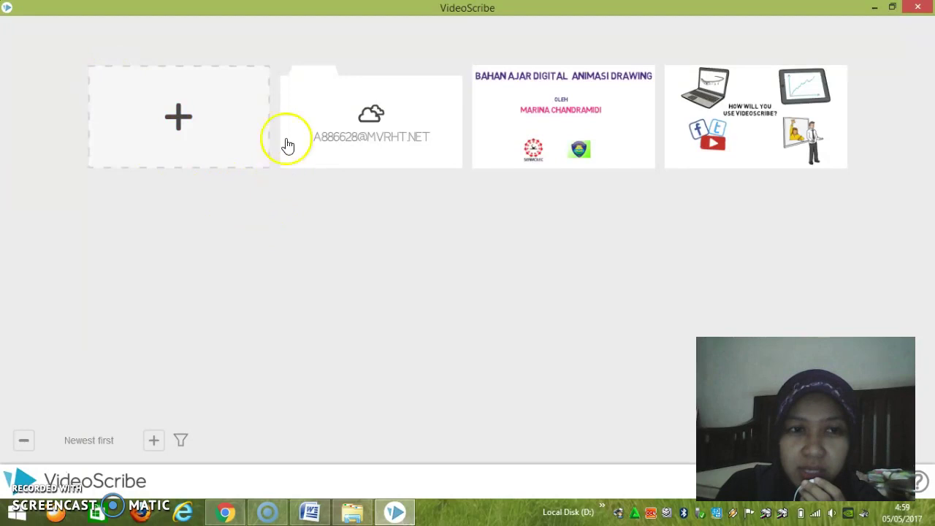
pyautogui.click(178, 129)
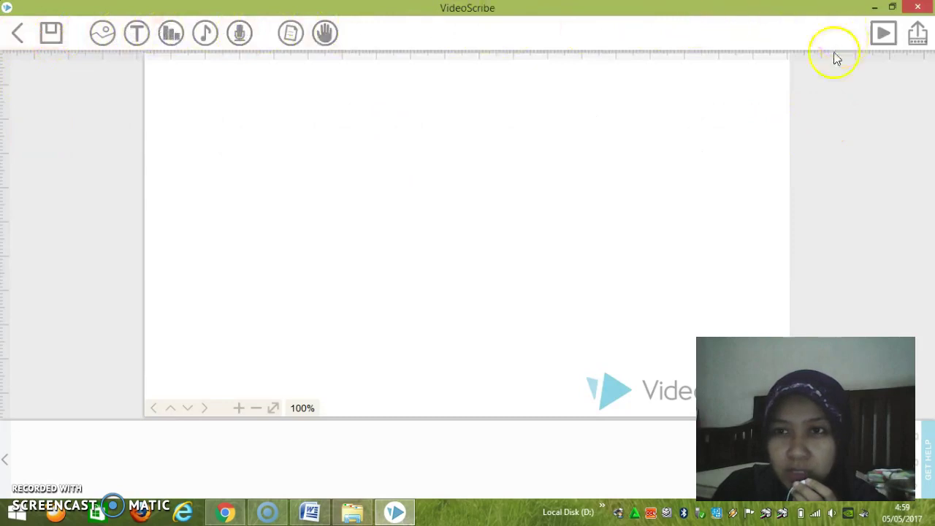
# Step: Browse the first three pages of the People category in the base image library
pyautogui.click(101, 38)
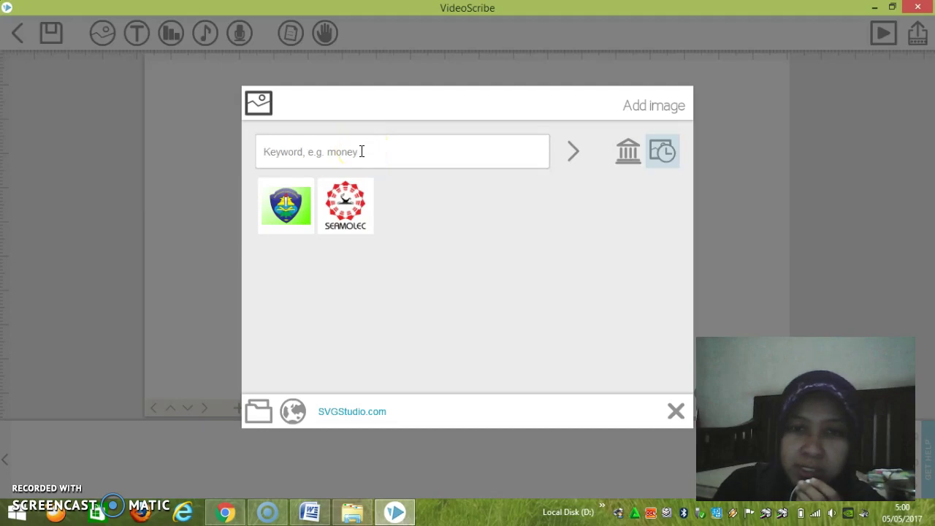
pyautogui.click(627, 154)
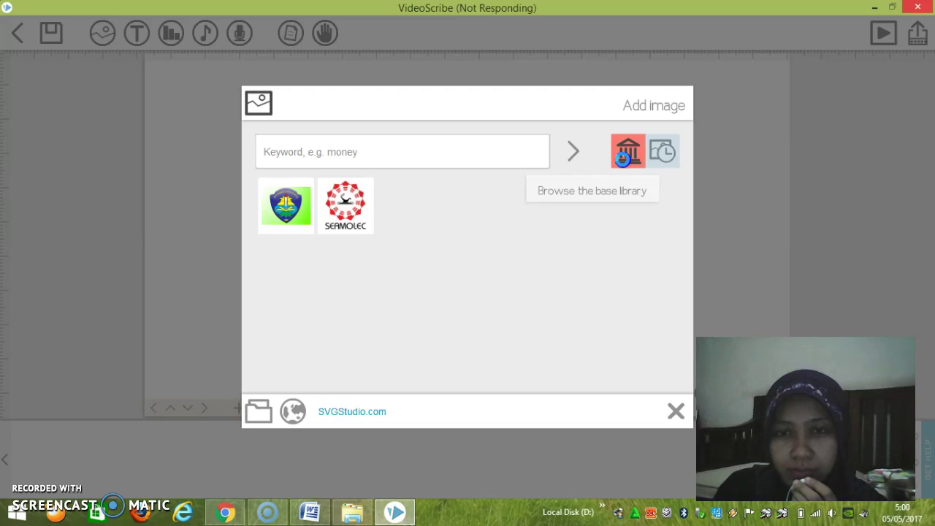
pyautogui.click(464, 211)
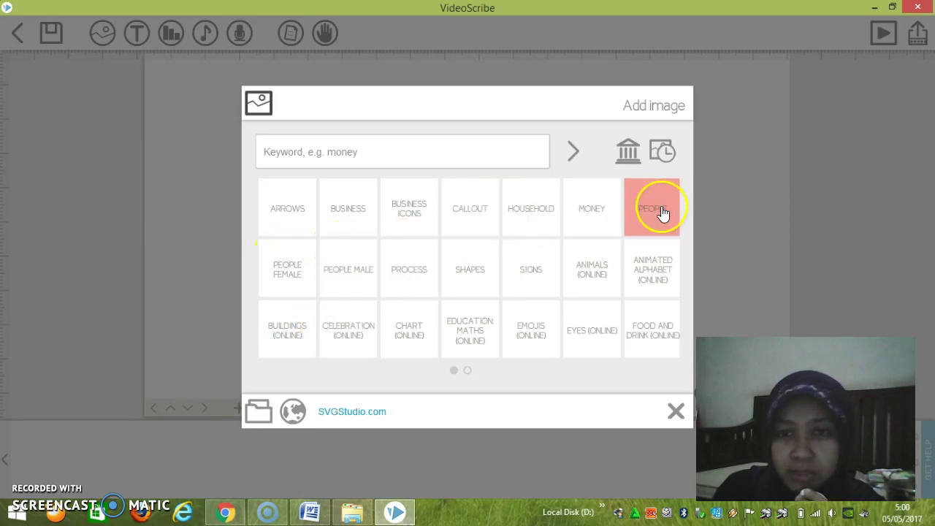
pyautogui.click(645, 227)
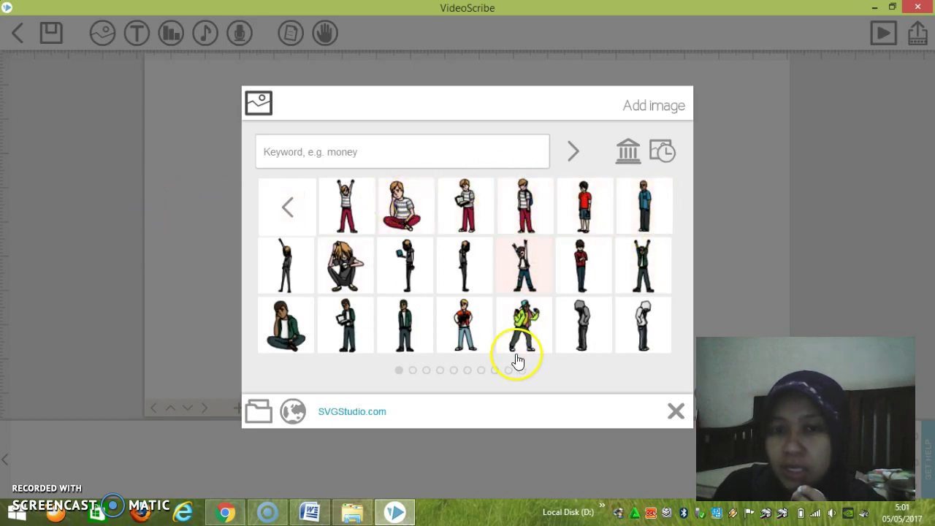
pyautogui.click(413, 373)
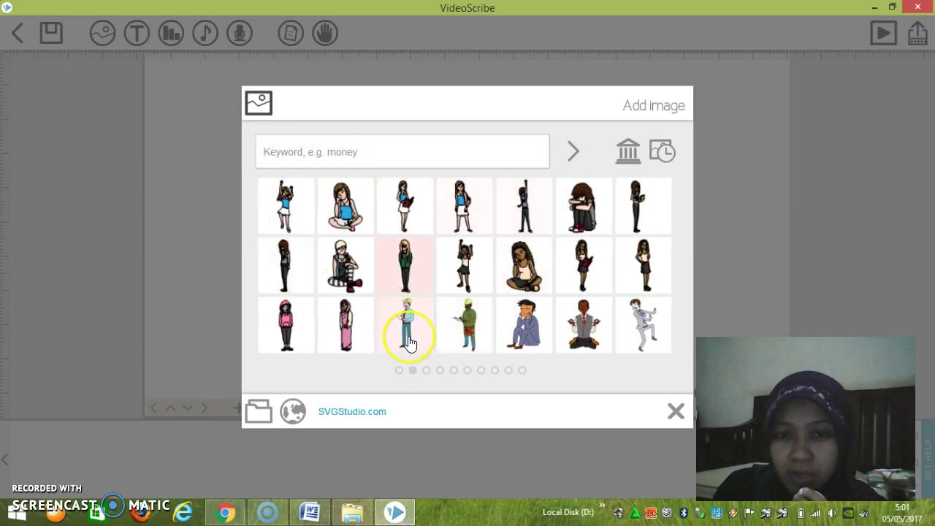
pyautogui.click(427, 371)
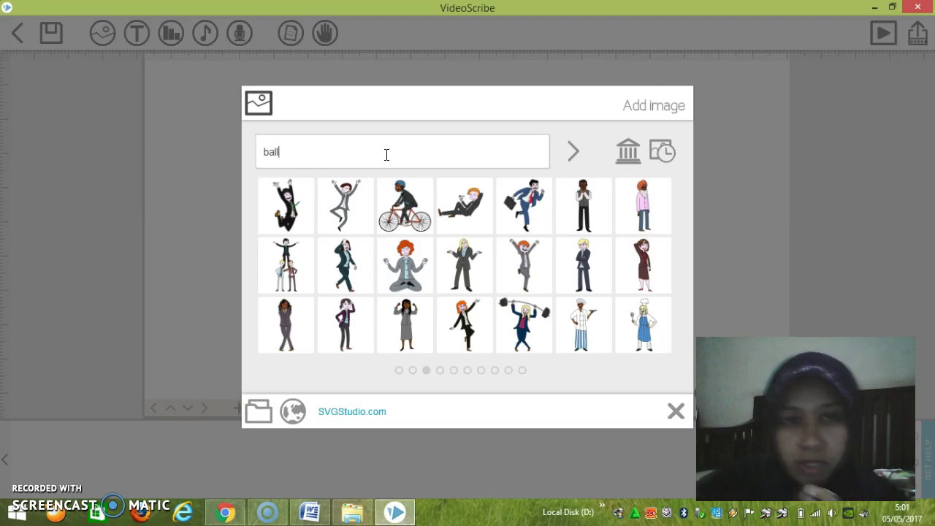
# Step: Search the image library for "ball" and look through the local Pictures folder without adding an image
pyautogui.click(322, 86)
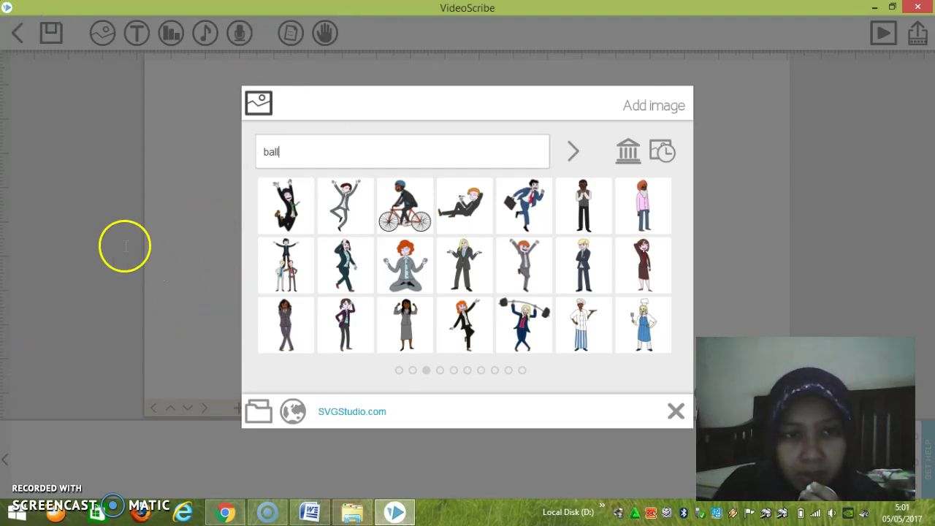
pyautogui.press('Return')
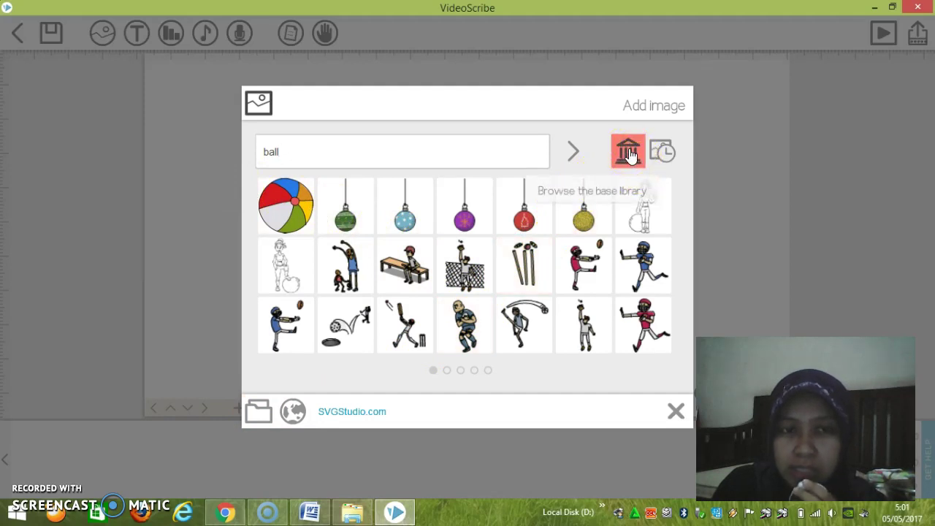
pyautogui.click(260, 415)
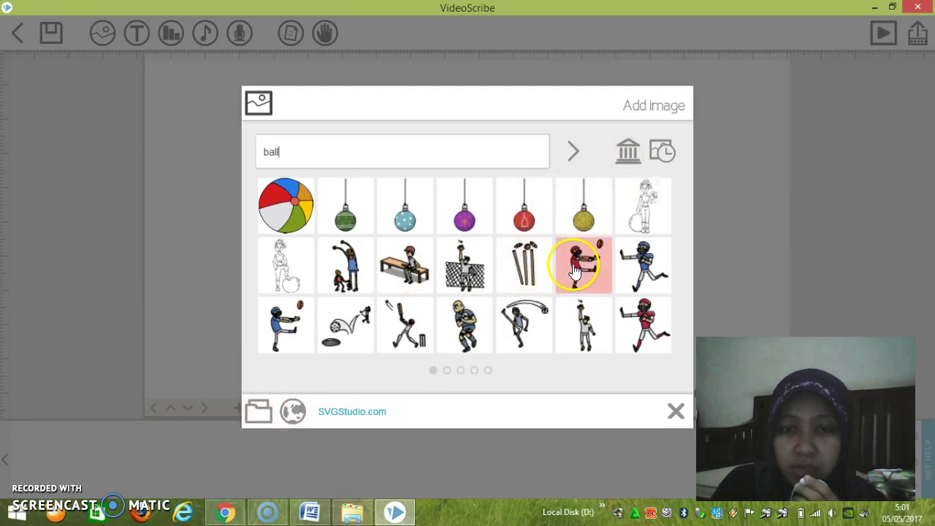
pyautogui.click(262, 416)
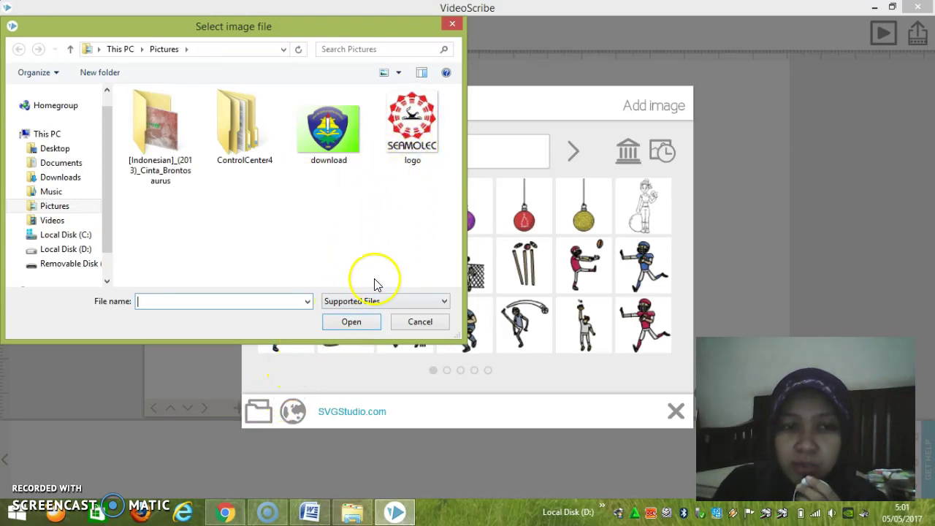
pyautogui.click(453, 25)
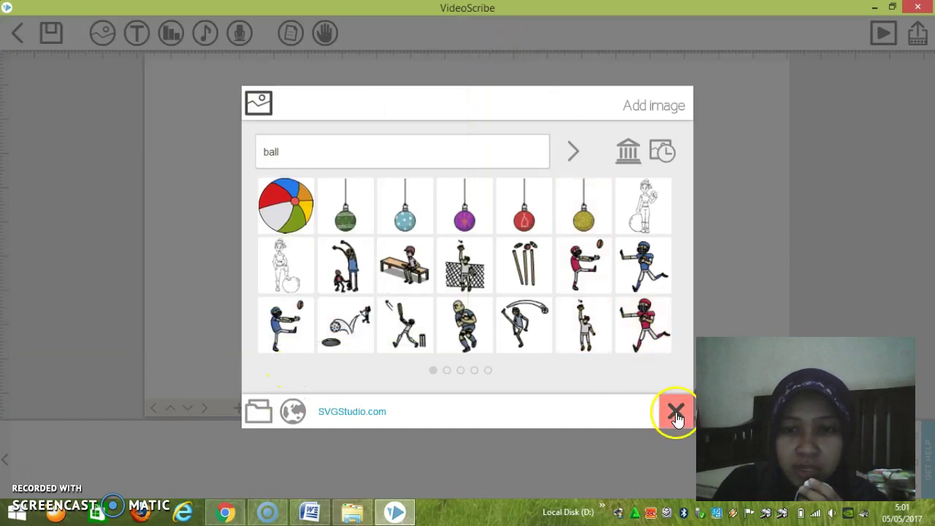
pyautogui.click(676, 413)
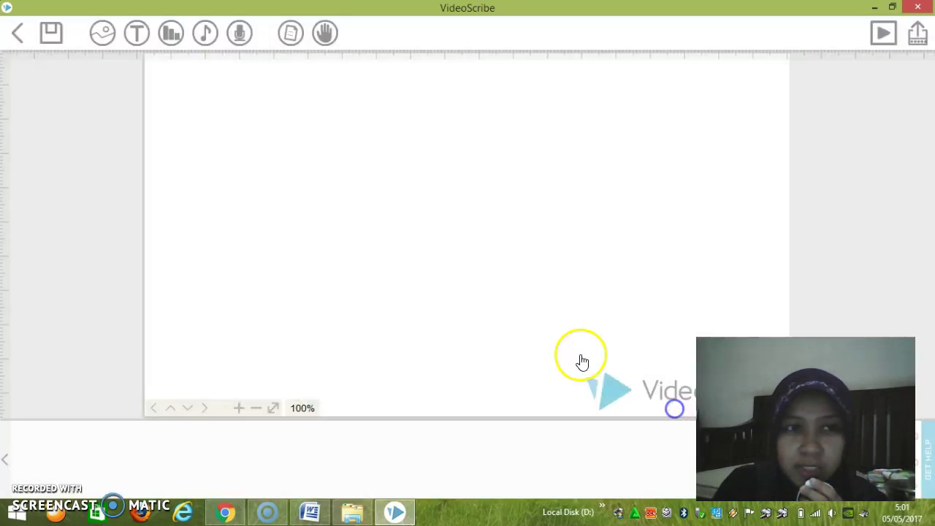
# Step: Copy "Bahan Ajar Digital – Animasi Drawing" from the Word storyline's opening slide into a new VideoScribe text element
pyautogui.click(135, 40)
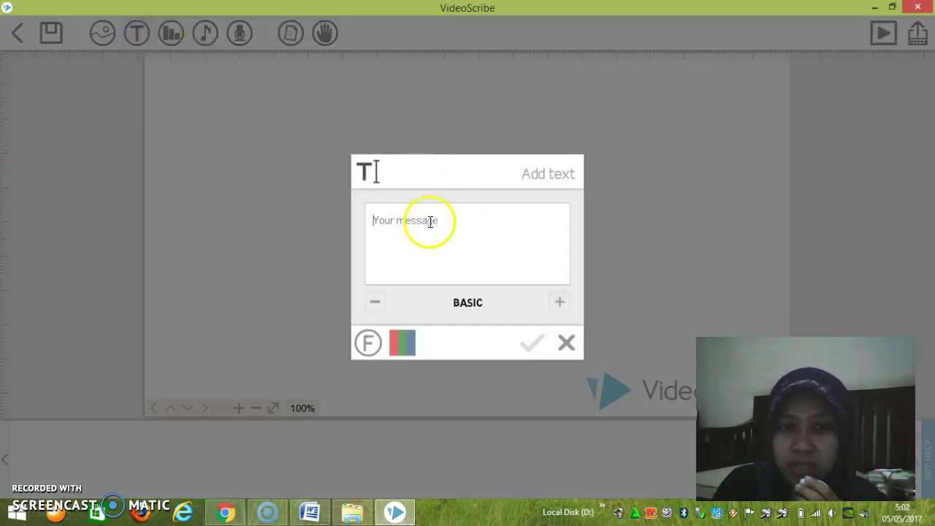
pyautogui.click(371, 260)
pyautogui.click(310, 512)
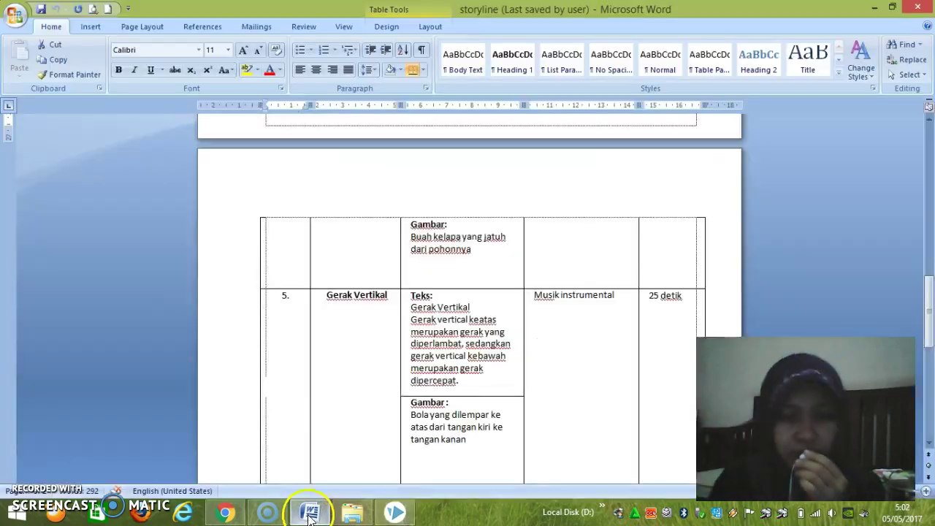
pyautogui.scroll(15, 481, 271)
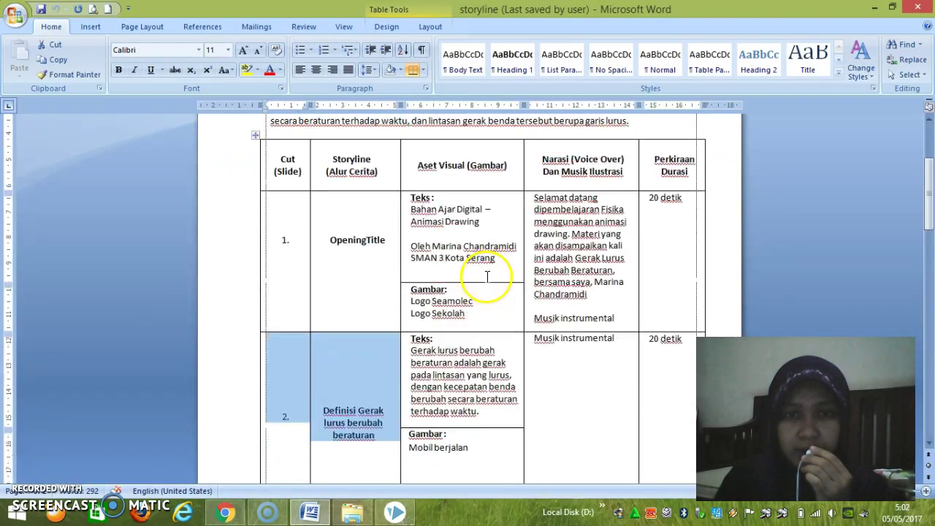
pyautogui.moveTo(411, 277); pyautogui.dragTo(471, 291)
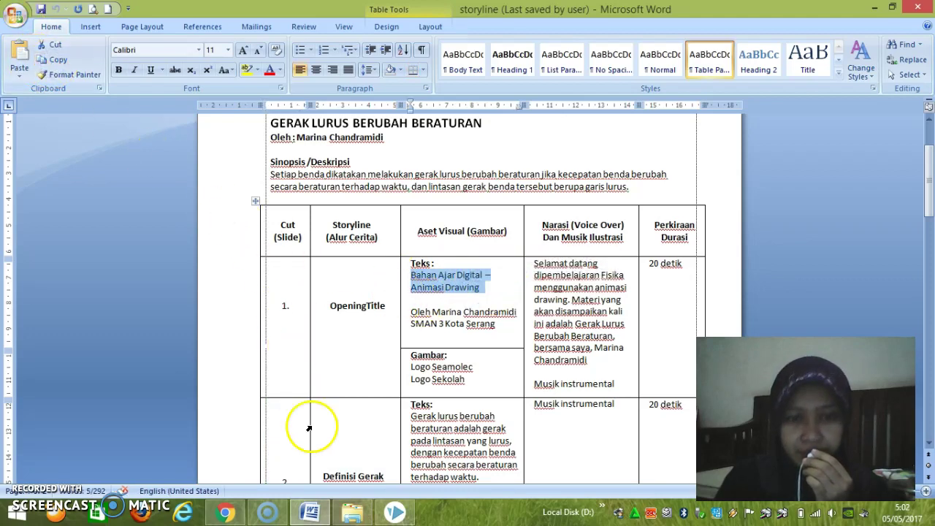
pyautogui.click(394, 512)
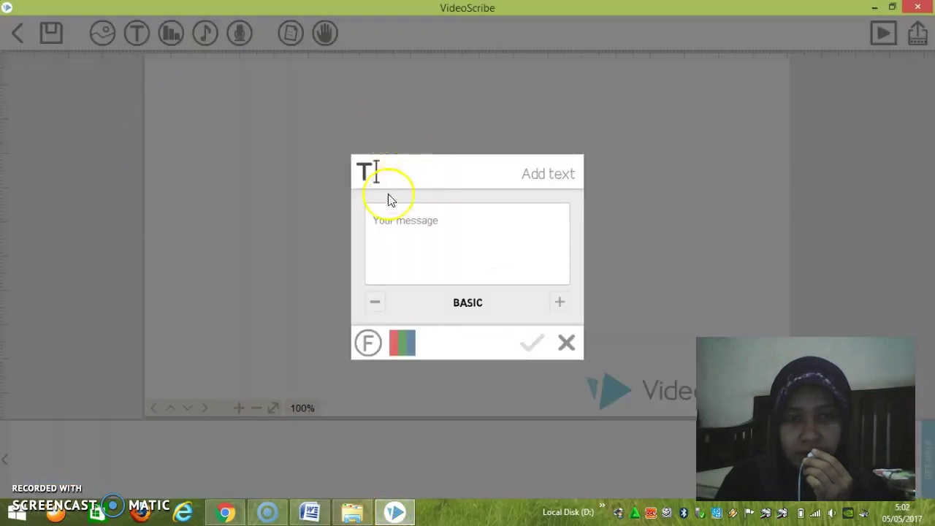
pyautogui.rightClick(386, 220)
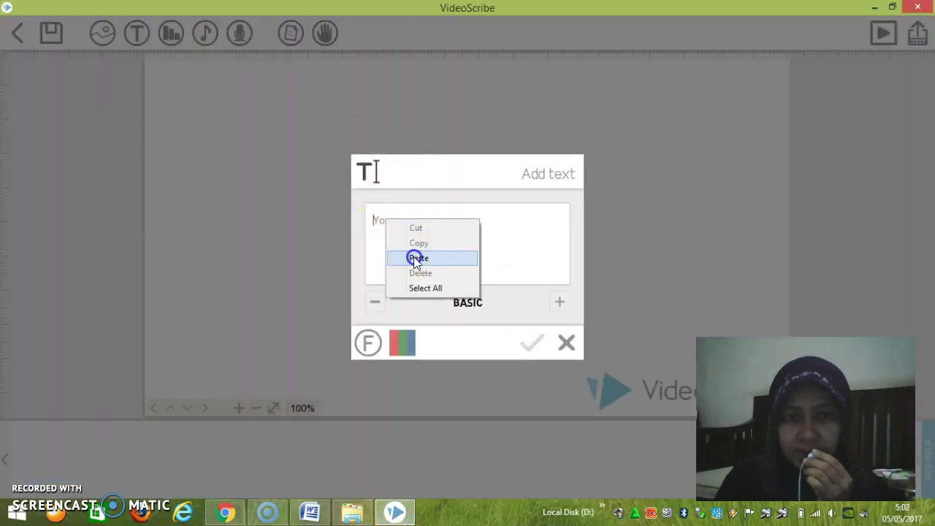
pyautogui.click(417, 255)
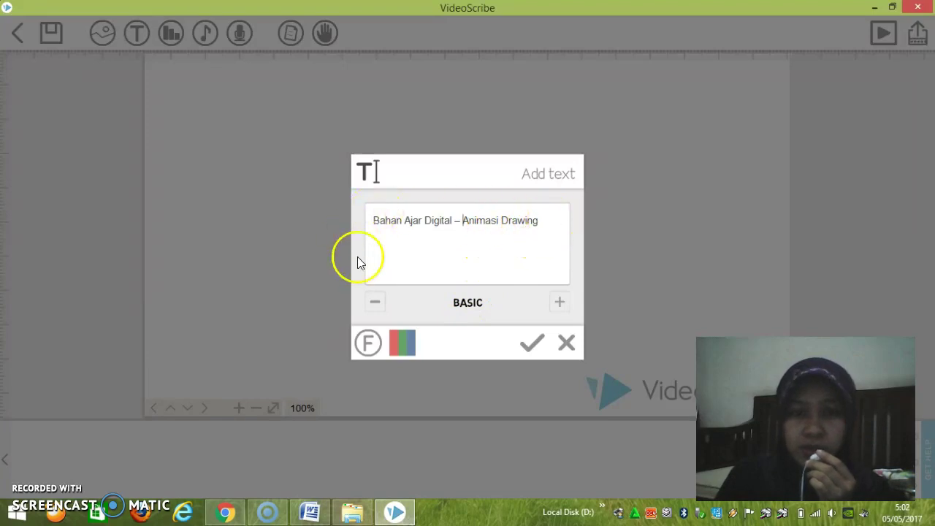
# Step: Colour the title text dark purple and place it centred in the upper part of the canvas
pyautogui.click(406, 350)
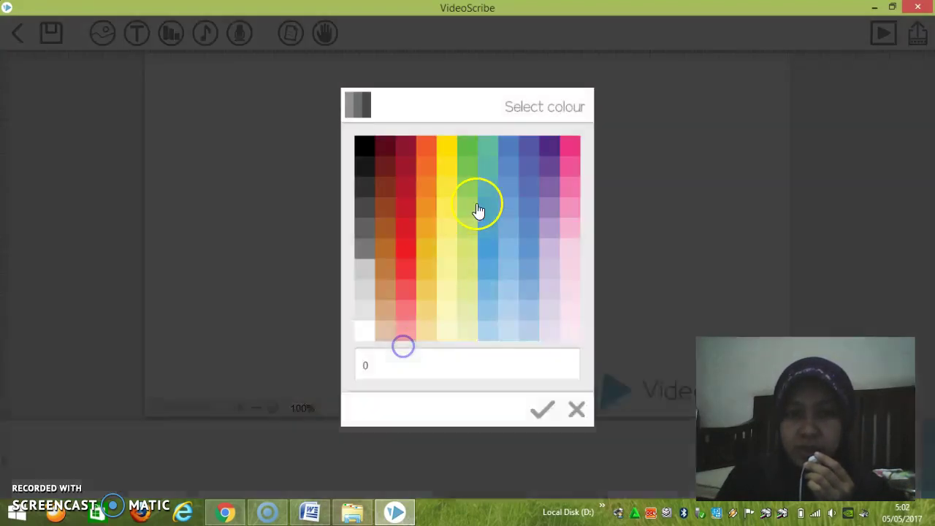
pyautogui.click(548, 156)
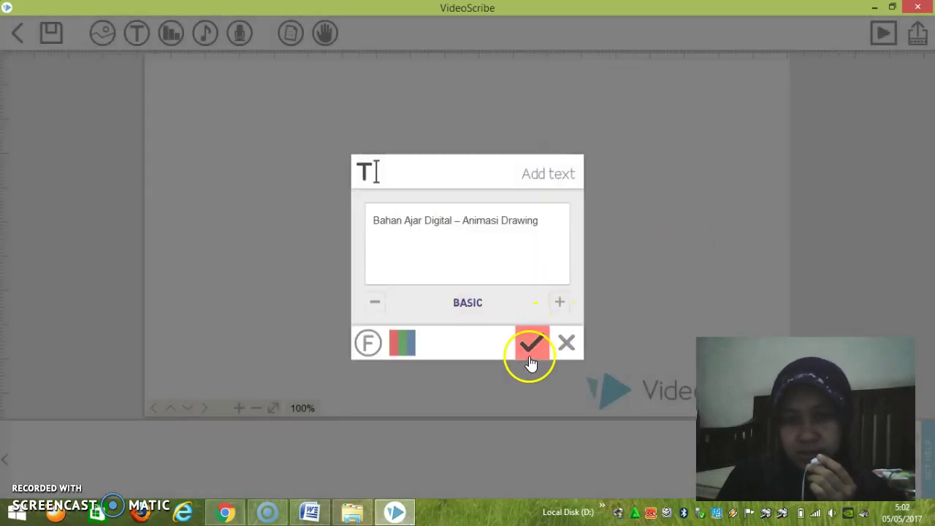
pyautogui.click(527, 348)
pyautogui.click(568, 319)
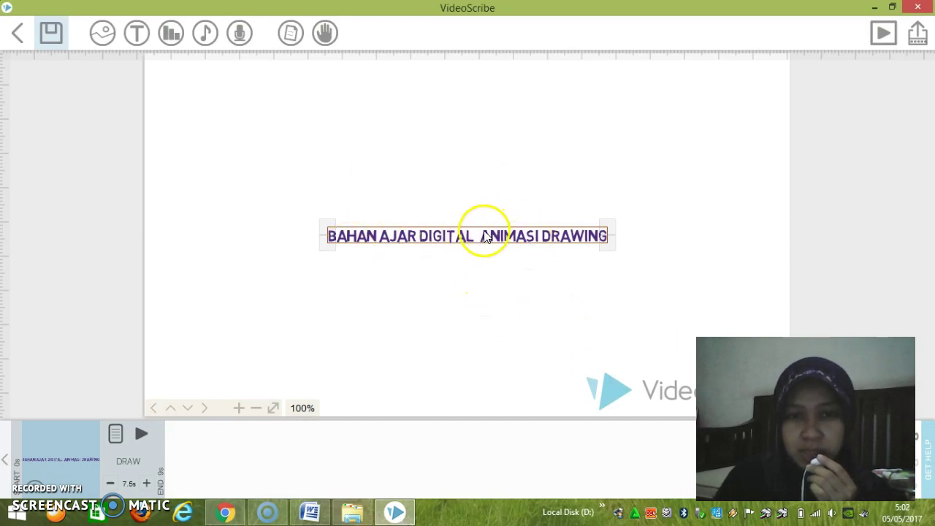
pyautogui.moveTo(483, 240); pyautogui.dragTo(487, 131)
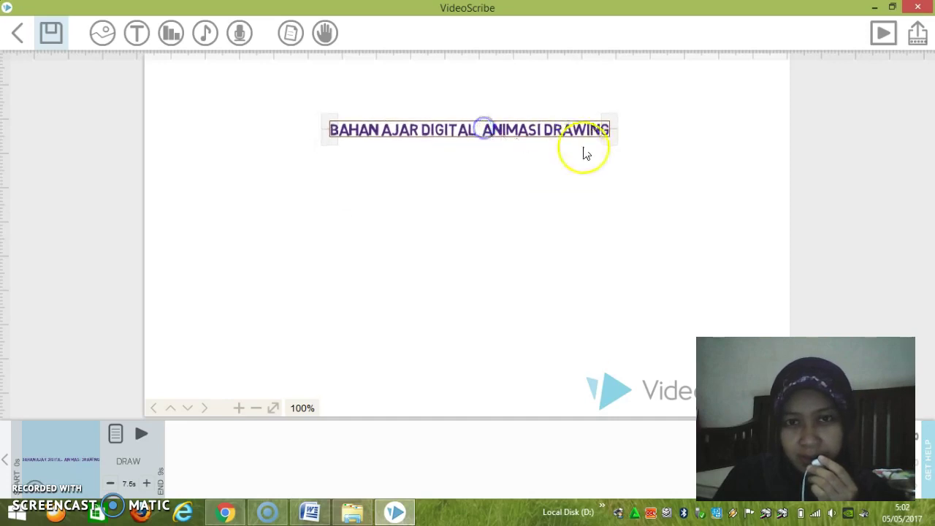
# Step: Enlarge the title text so it spans roughly two thirds of the canvas width
pyautogui.moveTo(612, 148); pyautogui.dragTo(612, 141)
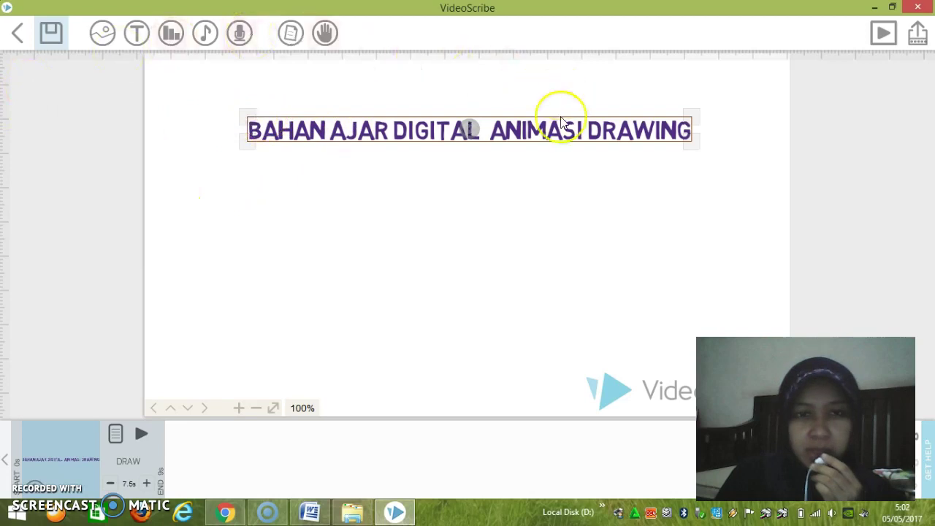
pyautogui.click(519, 181)
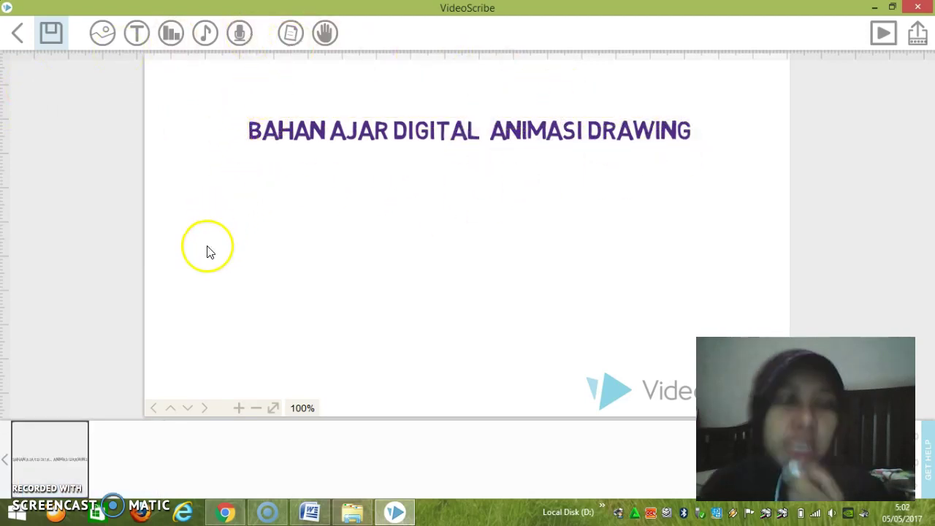
# Step: Add the text "Oleh" in dark purple and place it centred just below the title
pyautogui.click(137, 33)
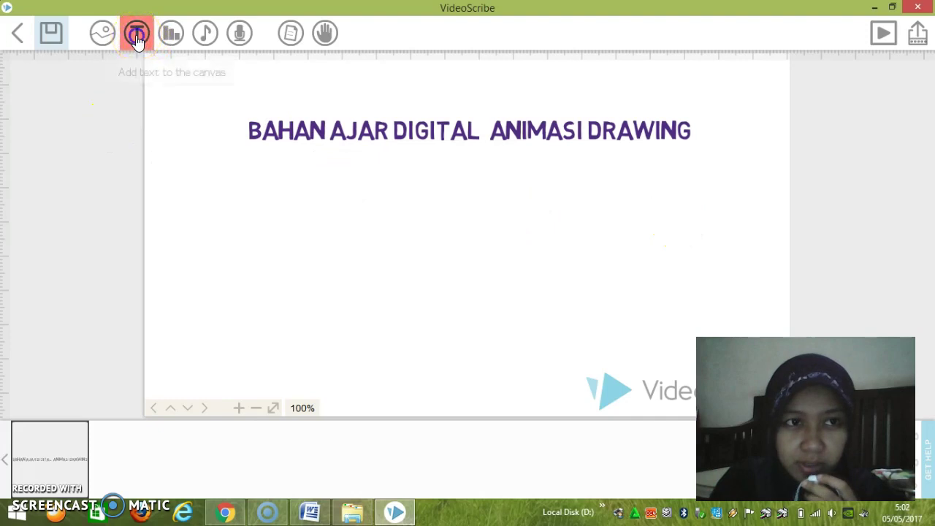
pyautogui.click(388, 181)
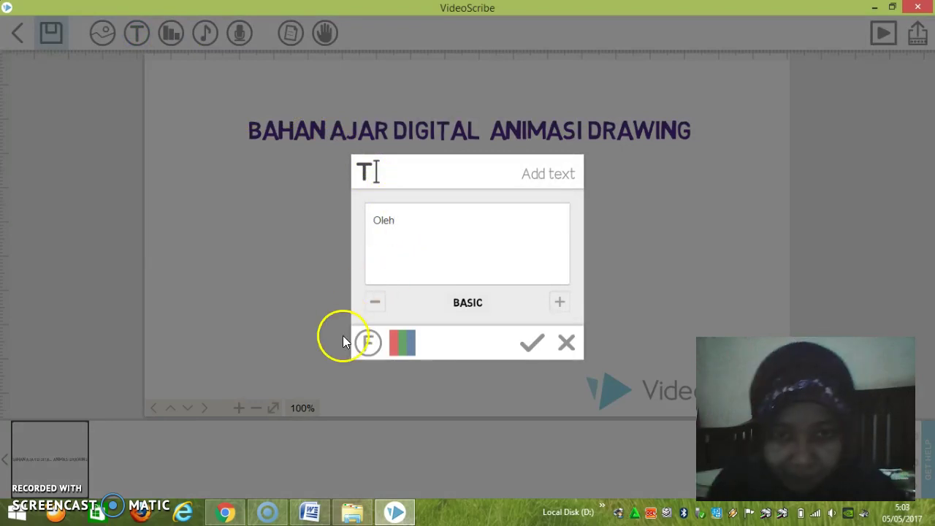
pyautogui.click(398, 340)
pyautogui.click(546, 146)
pyautogui.click(545, 406)
pyautogui.click(534, 340)
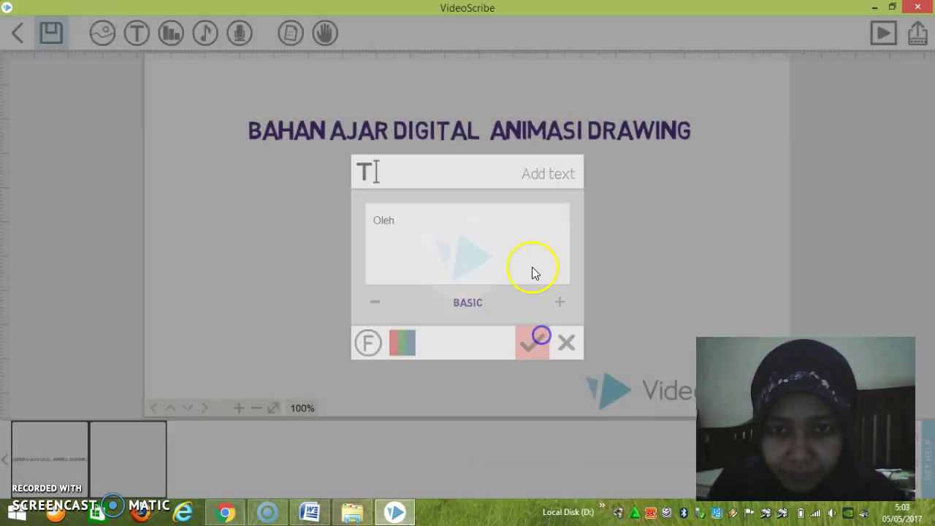
pyautogui.moveTo(466, 237); pyautogui.dragTo(466, 188)
pyautogui.click(334, 259)
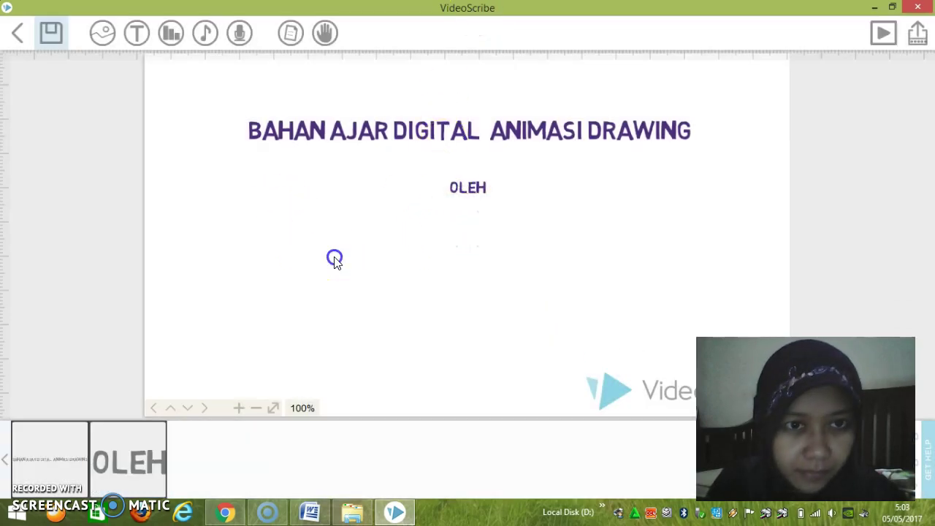
# Step: Add the author's full name as a pink text element centred below "Oleh"
pyautogui.click(173, 32)
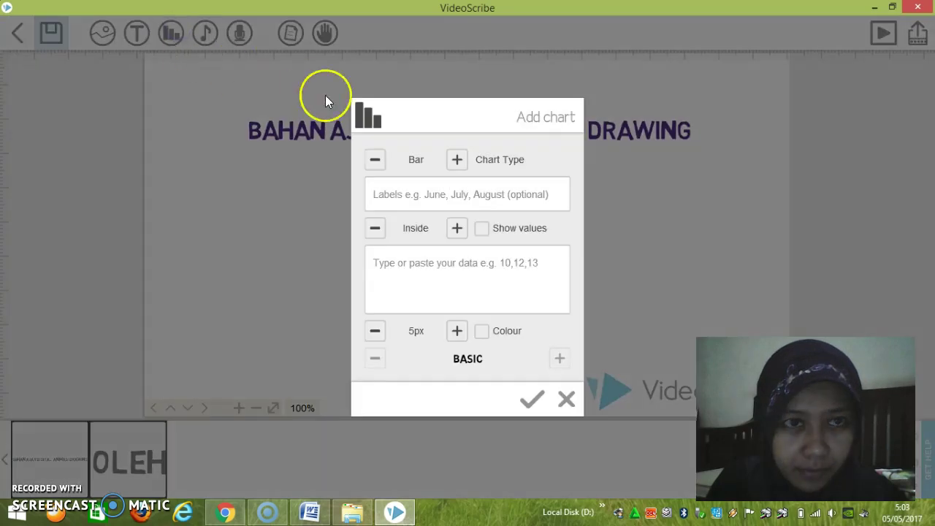
pyautogui.click(568, 399)
pyautogui.click(135, 33)
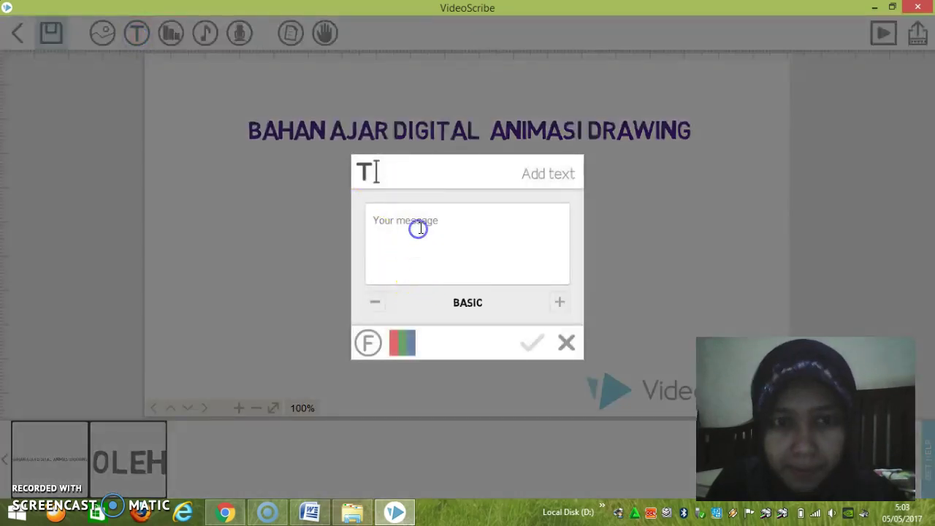
pyautogui.click(420, 228)
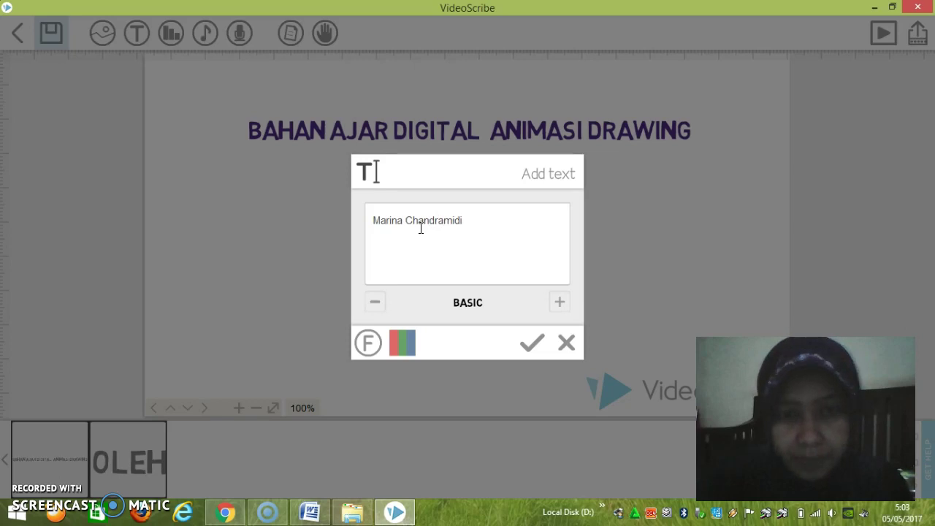
pyautogui.click(396, 341)
pyautogui.click(568, 149)
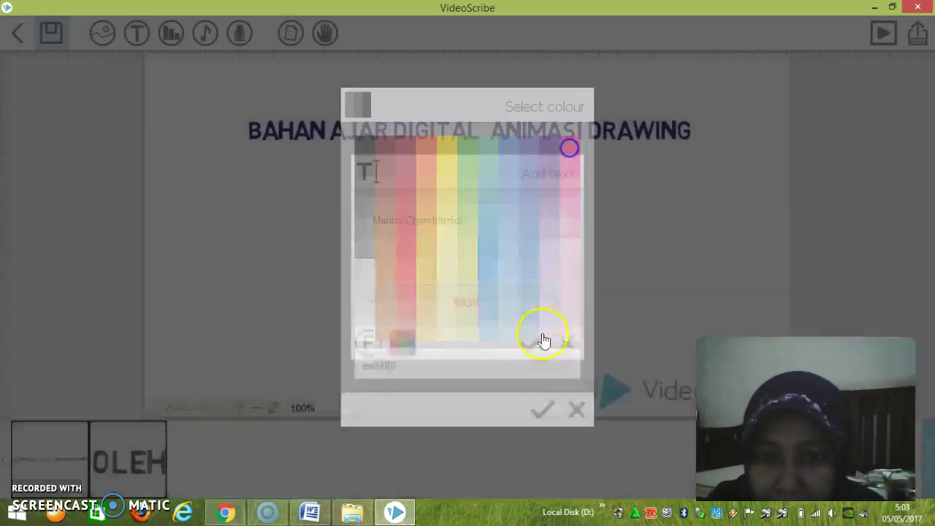
pyautogui.click(536, 344)
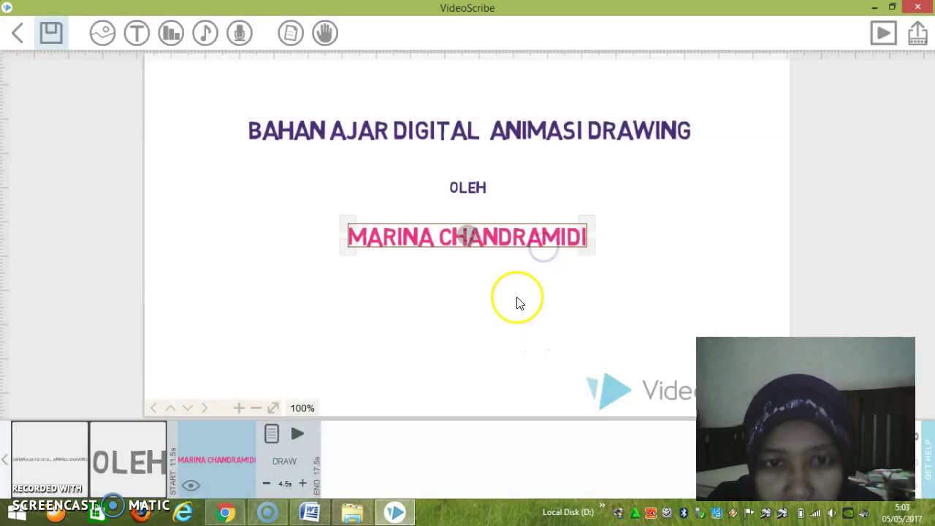
pyautogui.click(517, 299)
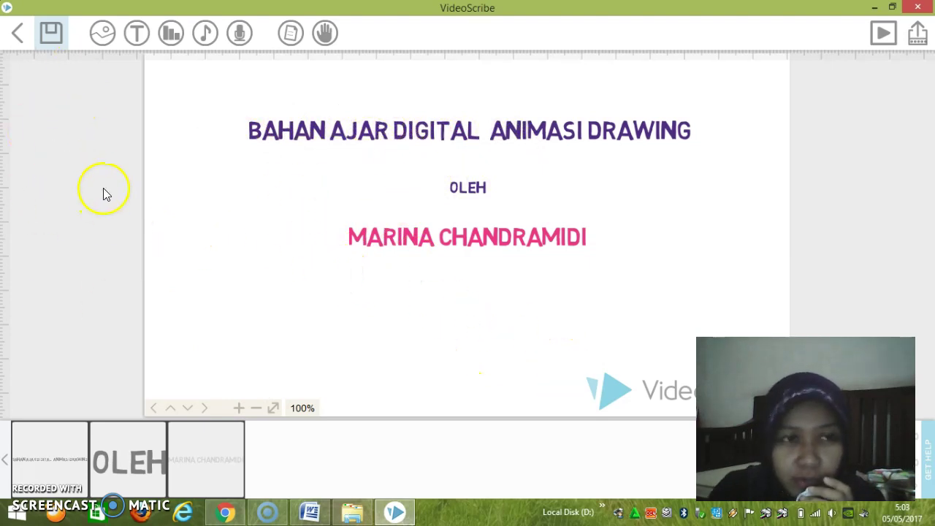
# Step: Add the SEAMOLEC logo from the recent images and place it small below the left half of the author's name
pyautogui.click(102, 33)
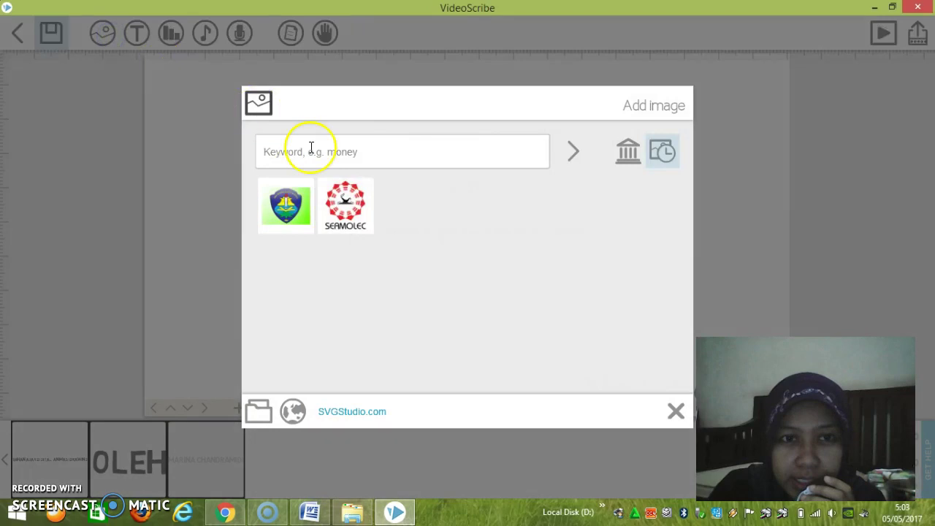
pyautogui.click(347, 229)
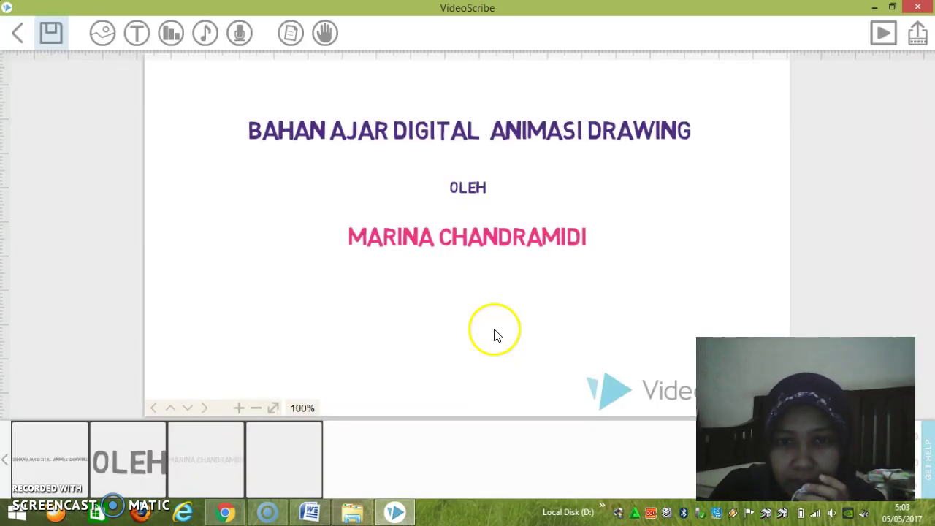
pyautogui.moveTo(353, 373)
pyautogui.mouseDown()
pyautogui.moveTo(429, 263)
pyautogui.moveTo(459, 276)
pyautogui.moveTo(435, 330)
pyautogui.moveTo(355, 361)
pyautogui.moveTo(369, 363)
pyautogui.mouseUp()
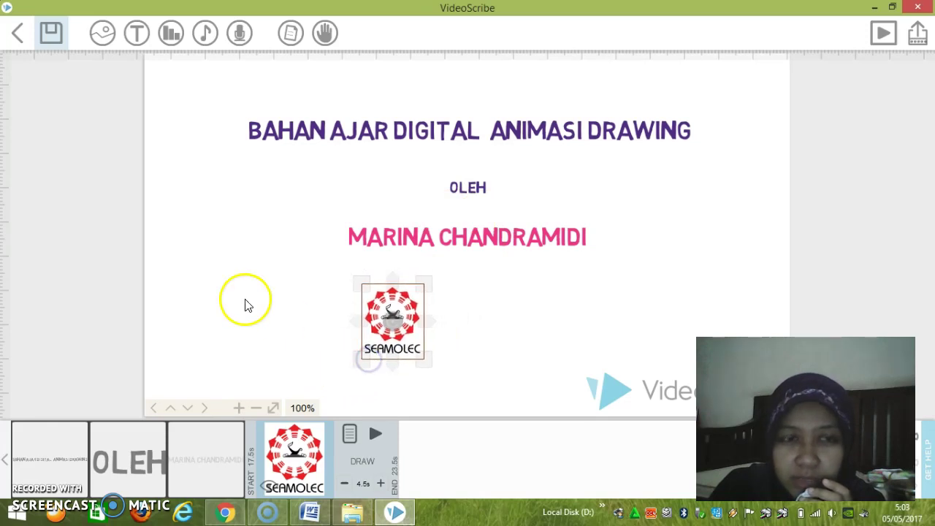
# Step: Import the "download" school crest from the Pictures folder with a Move In animation entering from the bottom
pyautogui.click(103, 33)
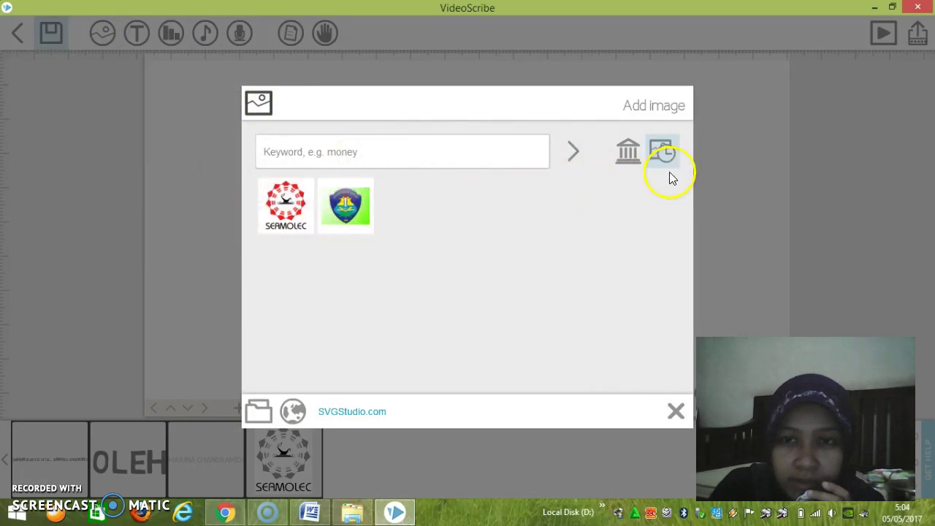
pyautogui.click(259, 411)
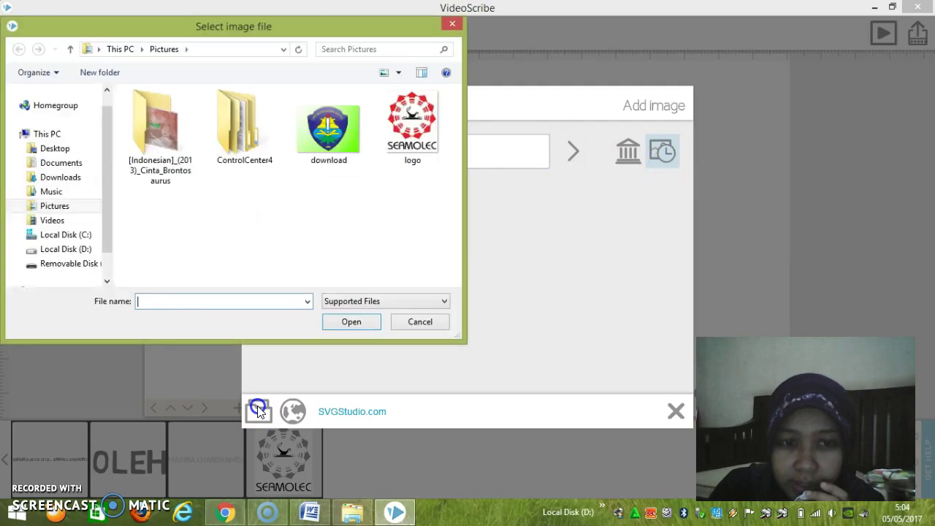
pyautogui.click(327, 139)
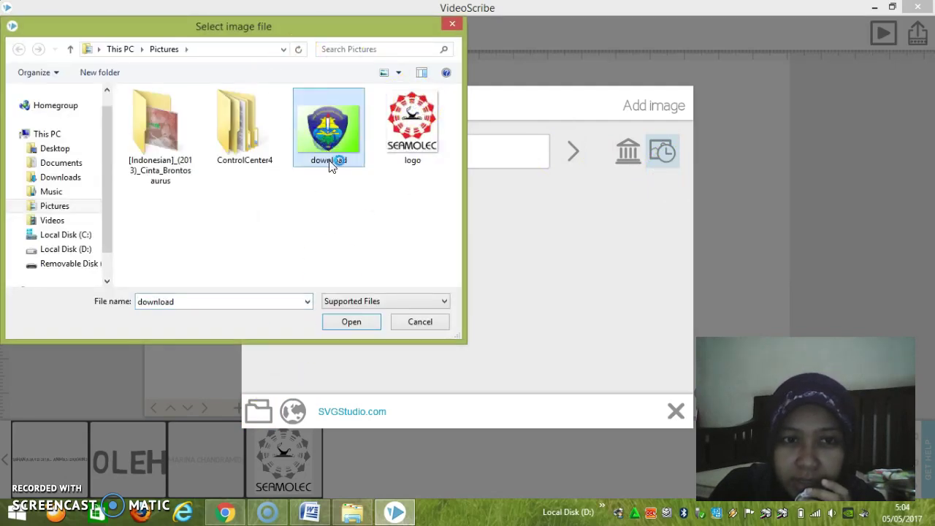
pyautogui.click(356, 321)
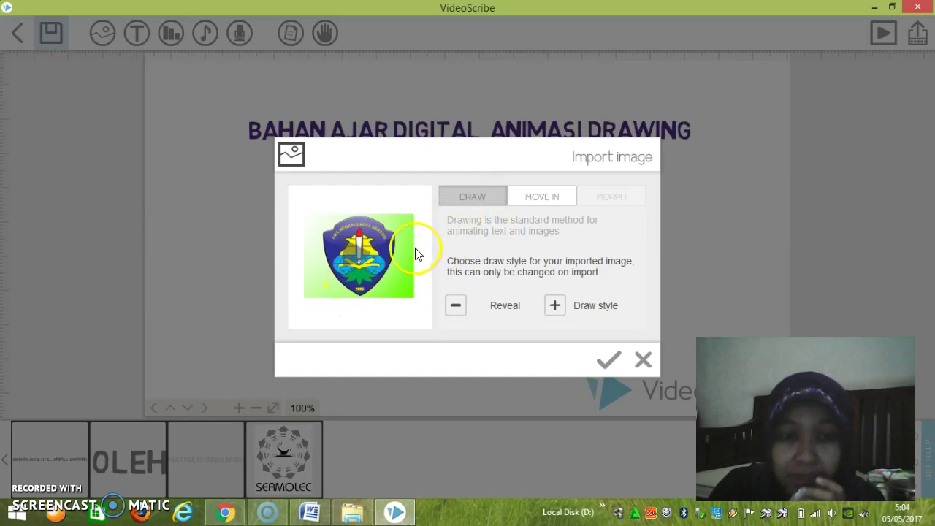
pyautogui.click(553, 199)
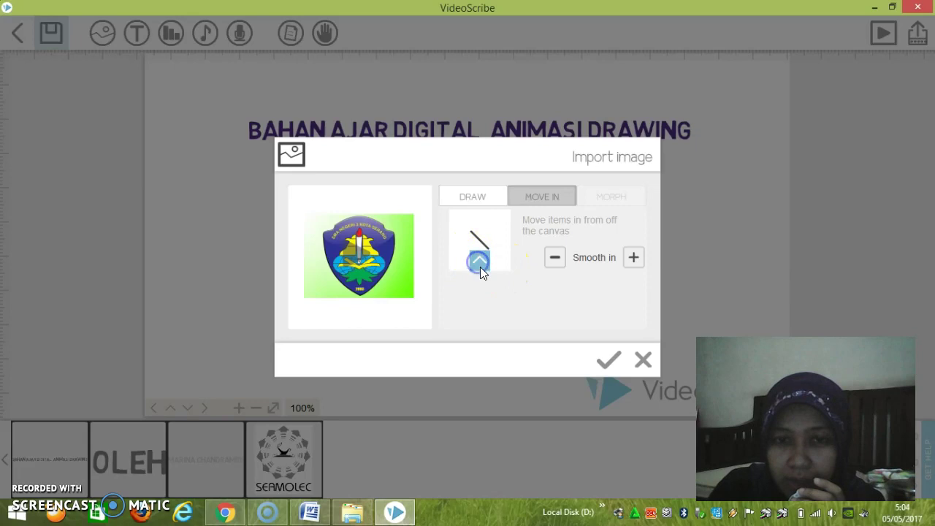
pyautogui.click(605, 366)
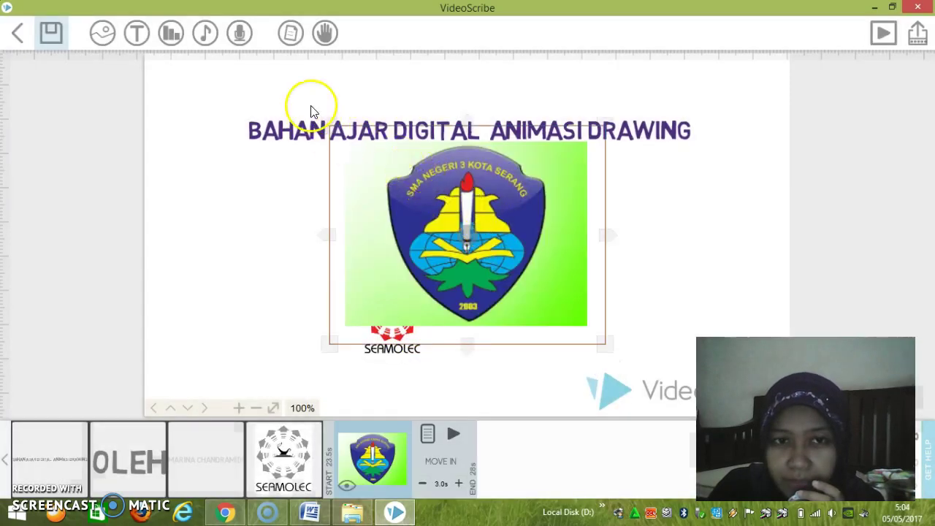
# Step: Shrink the school crest and place it to the right of the SEAMOLEC logo, level with it
pyautogui.moveTo(328, 127); pyautogui.dragTo(455, 201)
pyautogui.moveTo(488, 263); pyautogui.dragTo(516, 335)
pyautogui.click(583, 308)
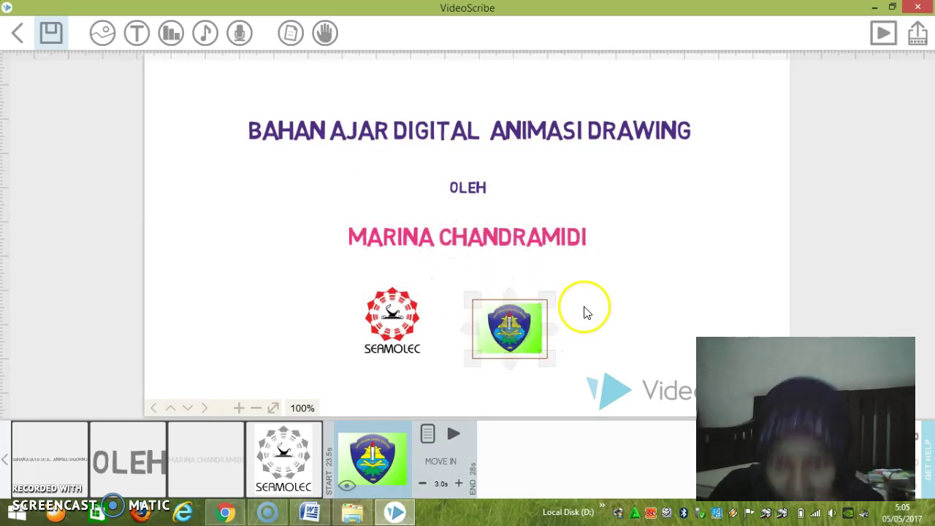
pyautogui.click(449, 217)
pyautogui.click(560, 316)
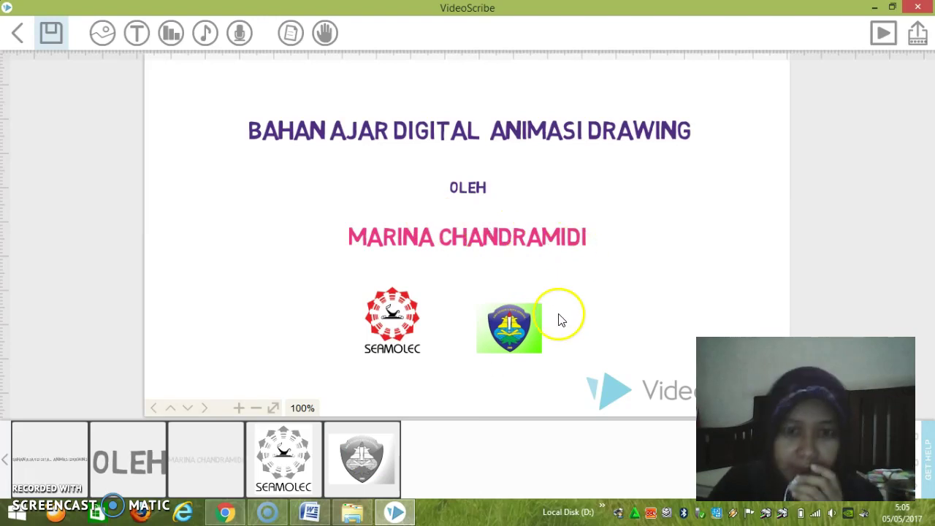
pyautogui.click(510, 319)
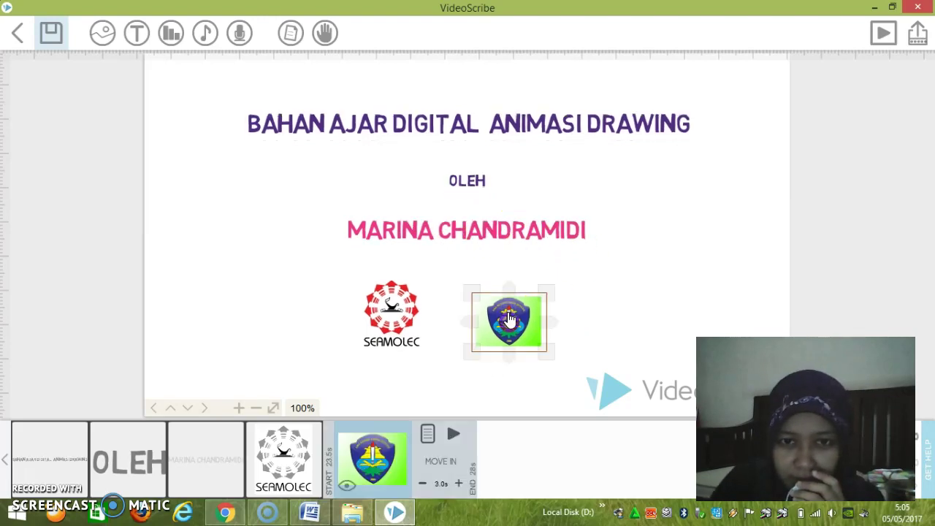
pyautogui.moveTo(511, 300); pyautogui.dragTo(533, 296)
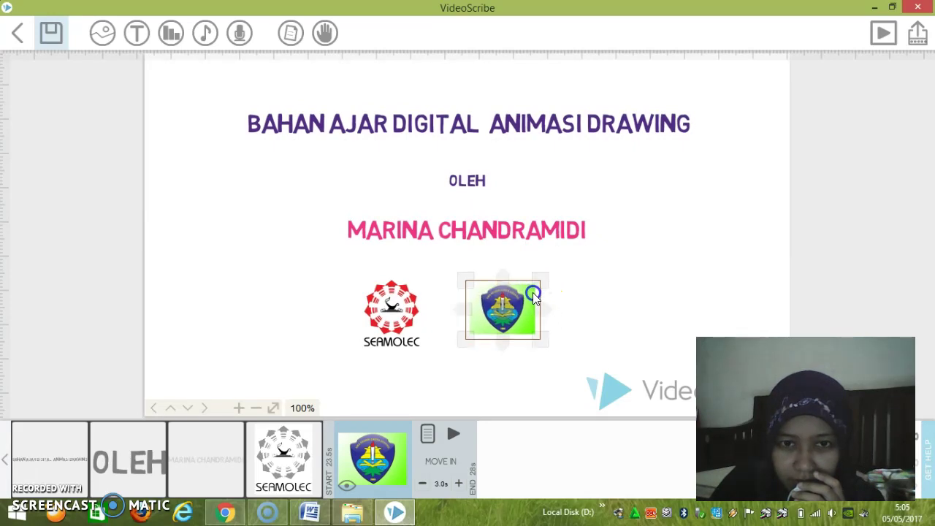
pyautogui.click(596, 286)
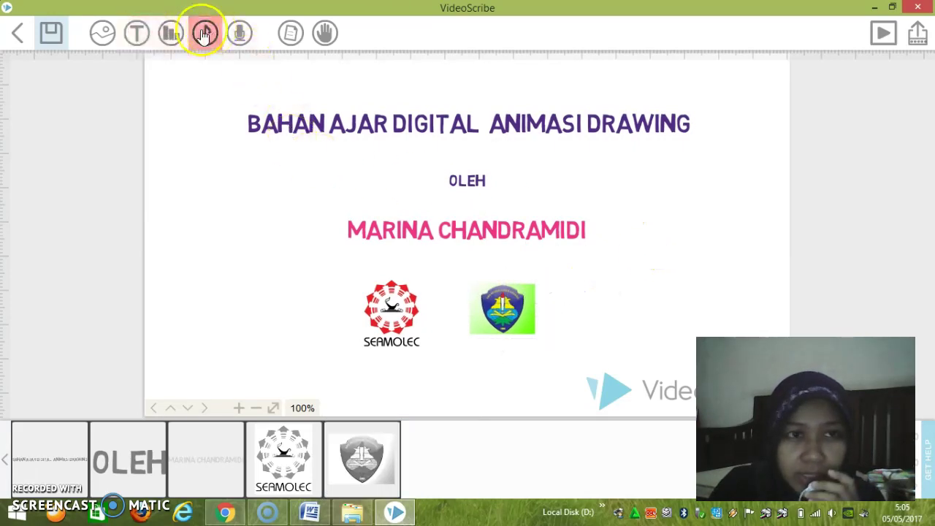
# Step: View the options for adding a chart without inserting one
pyautogui.click(173, 34)
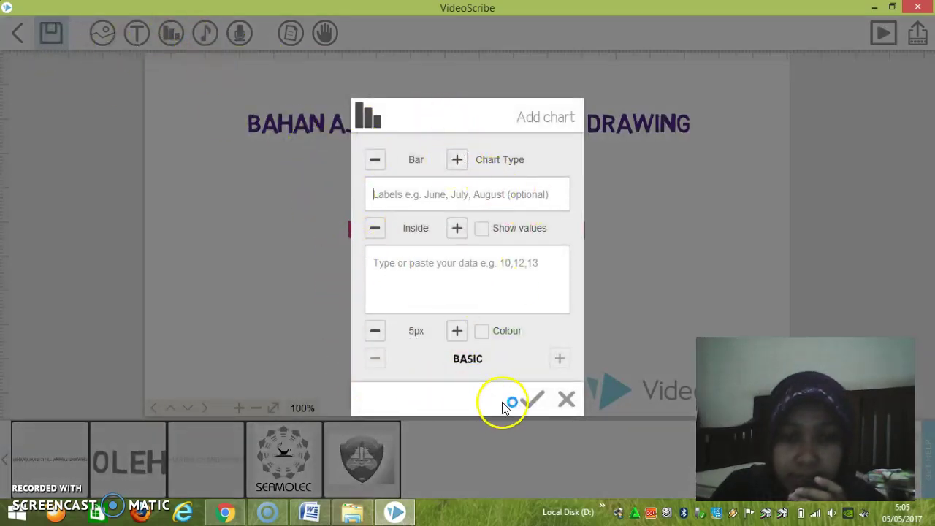
pyautogui.click(567, 399)
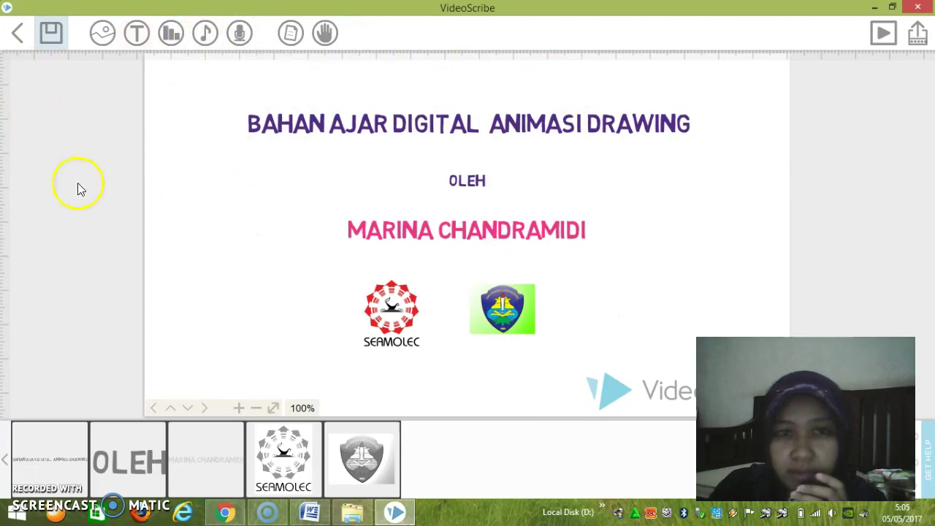
# Step: Browse the music library through its sort orders, including short-long and heavy-calm, and return to sorting by name
pyautogui.click(205, 33)
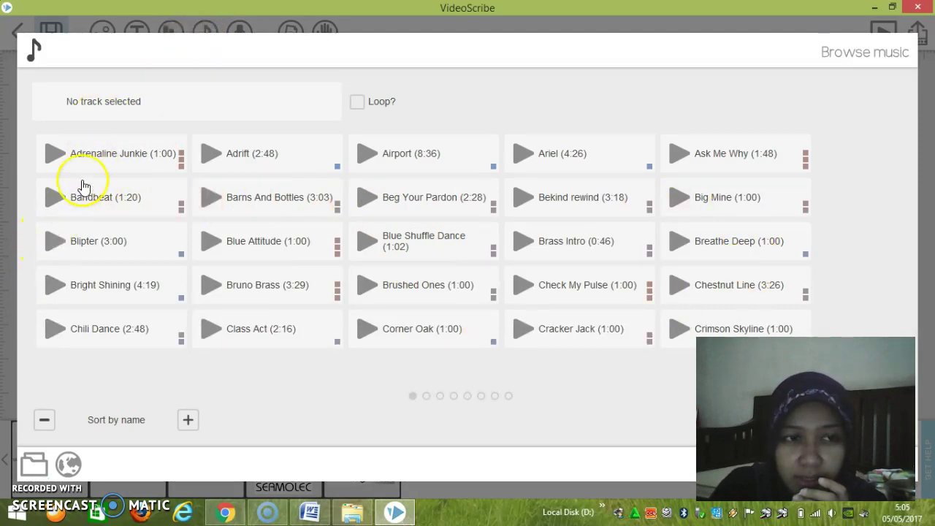
pyautogui.click(188, 421)
pyautogui.click(380, 107)
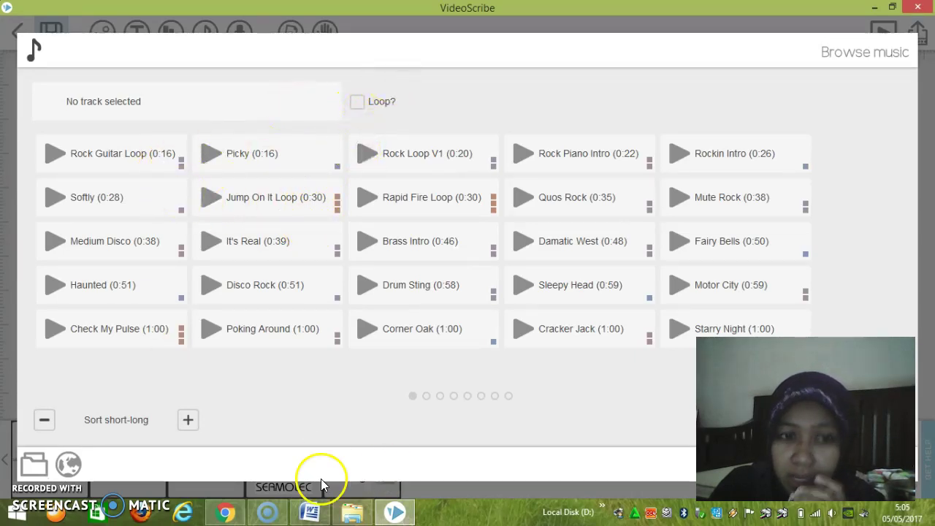
pyautogui.click(184, 424)
pyautogui.click(187, 425)
pyautogui.click(186, 423)
pyautogui.click(187, 424)
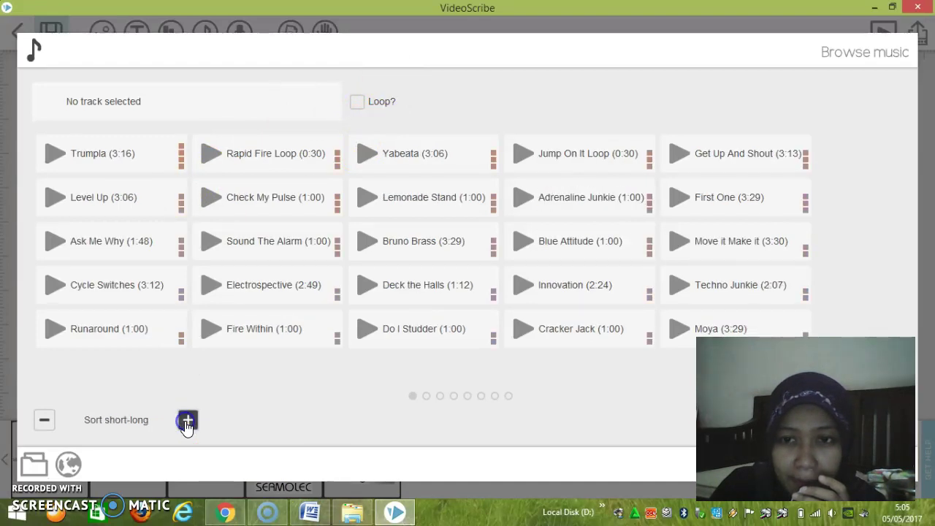
pyautogui.click(186, 424)
pyautogui.click(186, 424)
pyautogui.click(187, 424)
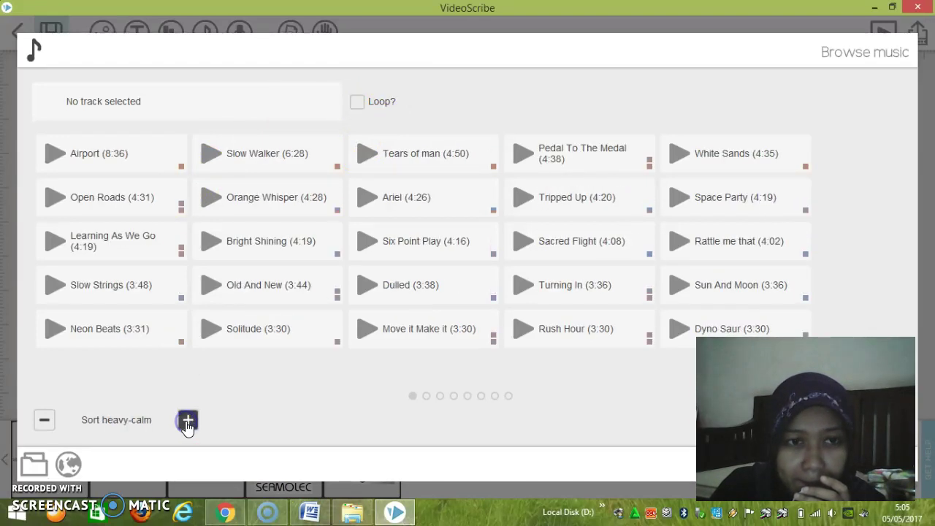
pyautogui.click(187, 423)
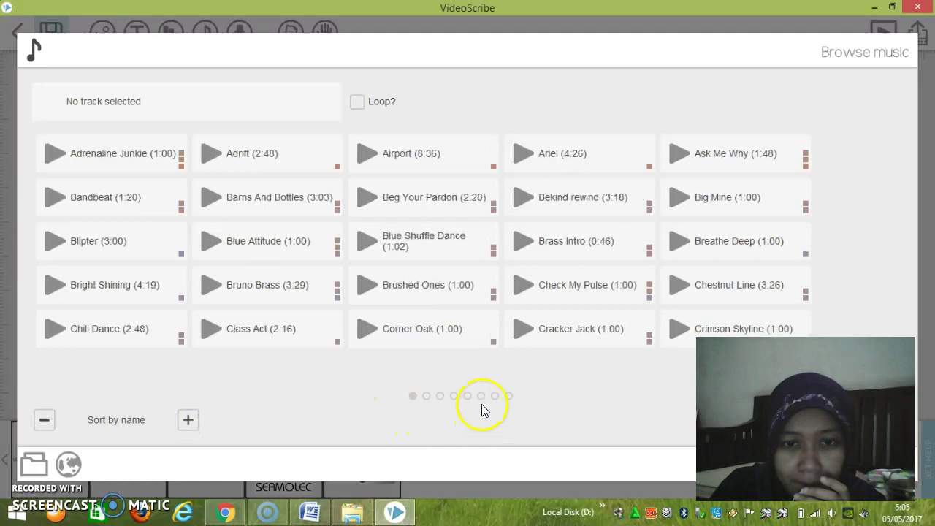
# Step: Choose the track Ugla from the last page of the music library as the scribe's background music
pyautogui.click(515, 395)
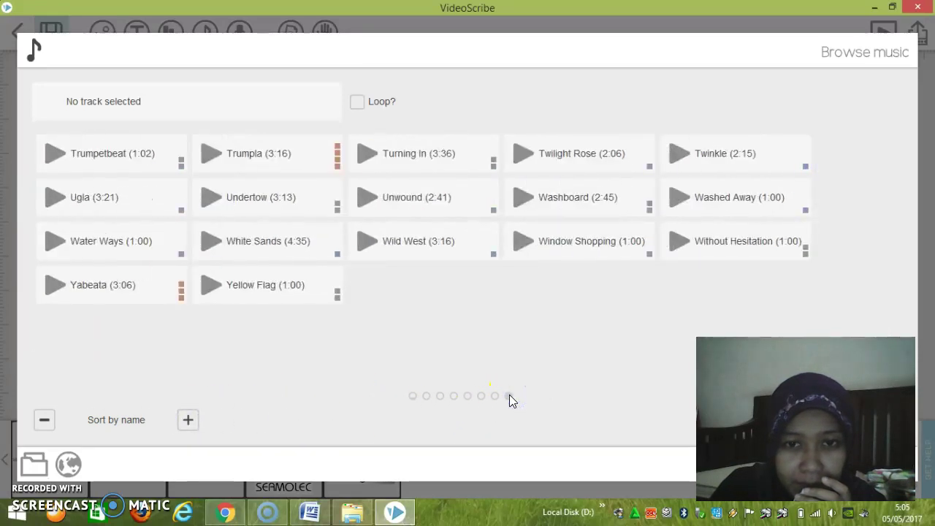
pyautogui.click(88, 199)
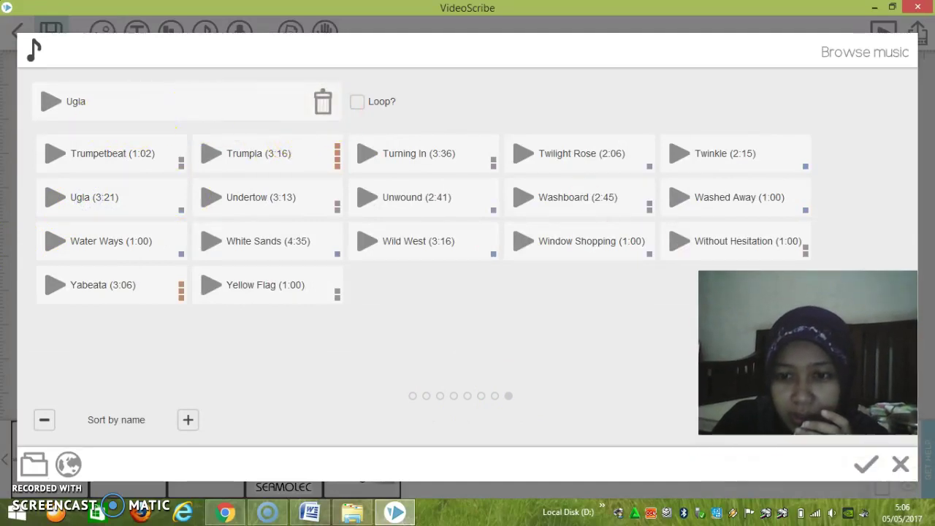
pyautogui.click(864, 473)
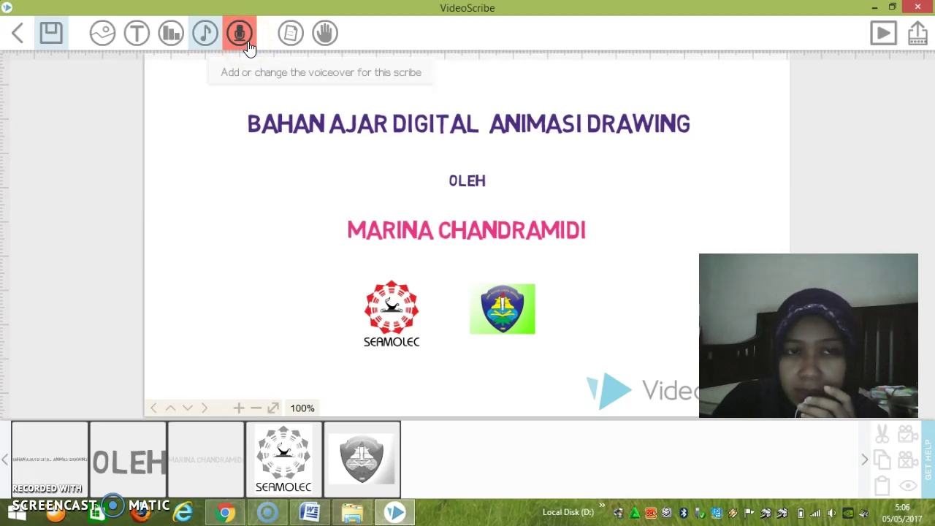
# Step: Apply the coarse flecked paper texture to the scribe's background and view the available drawing hands without choosing one
pyautogui.click(291, 40)
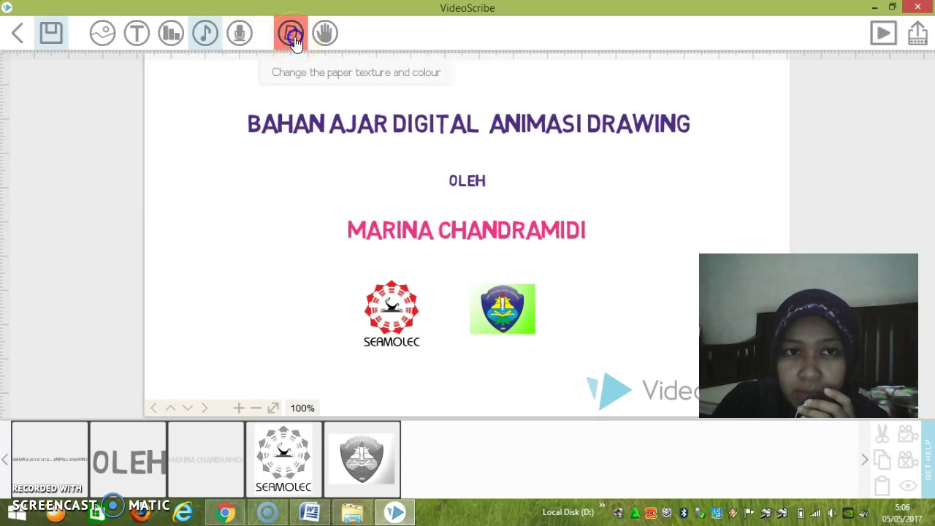
pyautogui.click(293, 37)
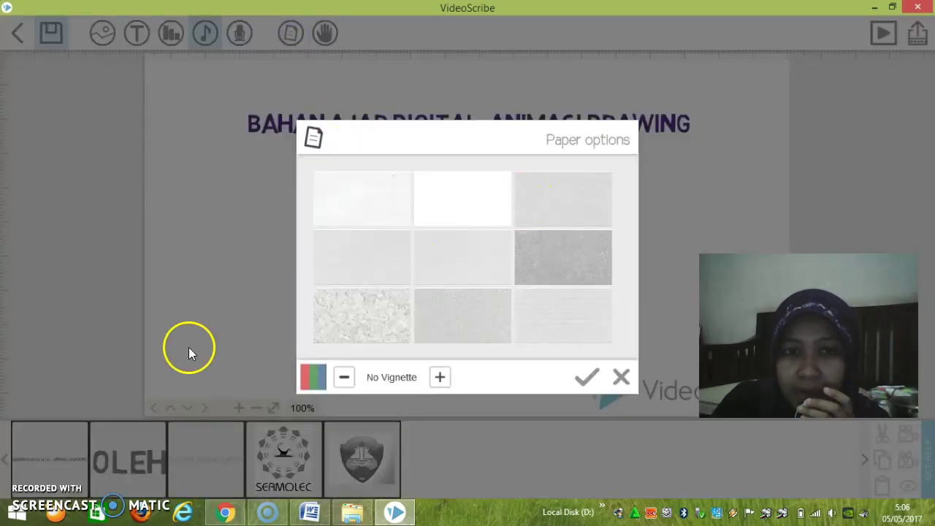
pyautogui.click(391, 316)
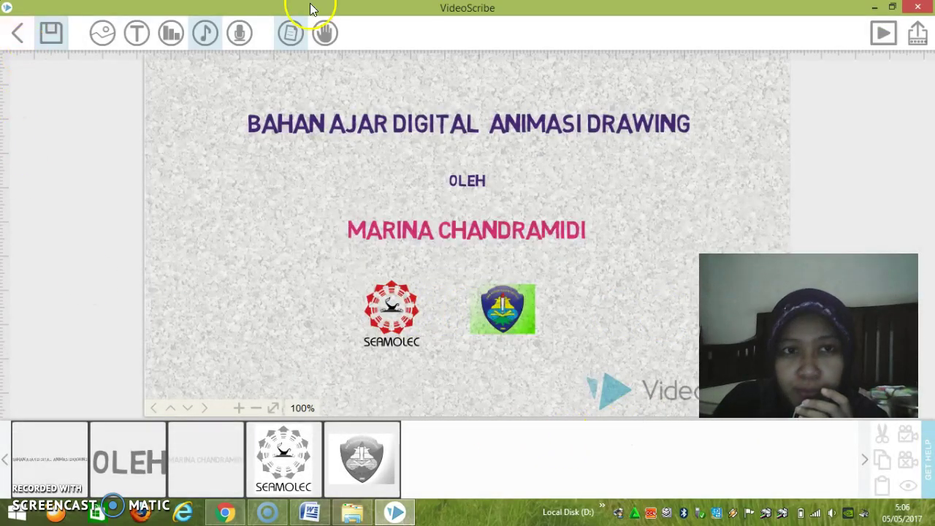
pyautogui.click(322, 43)
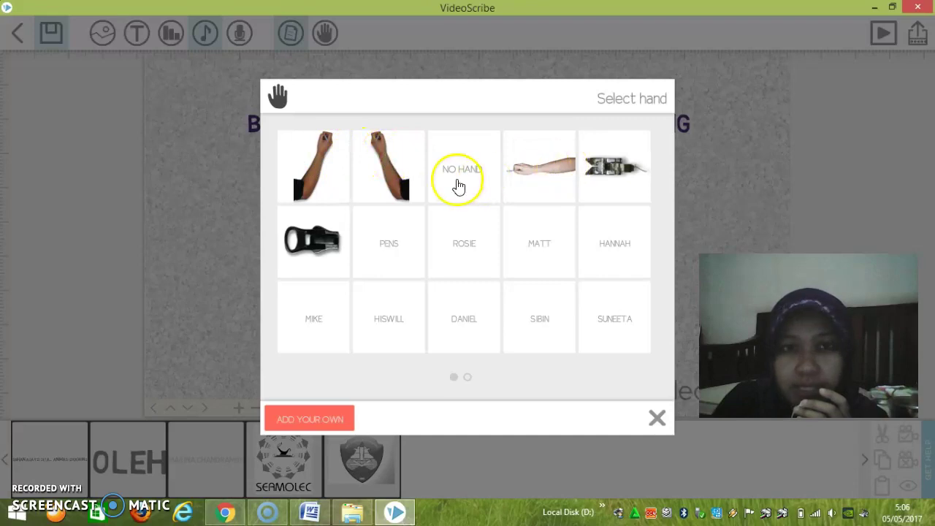
pyautogui.click(657, 419)
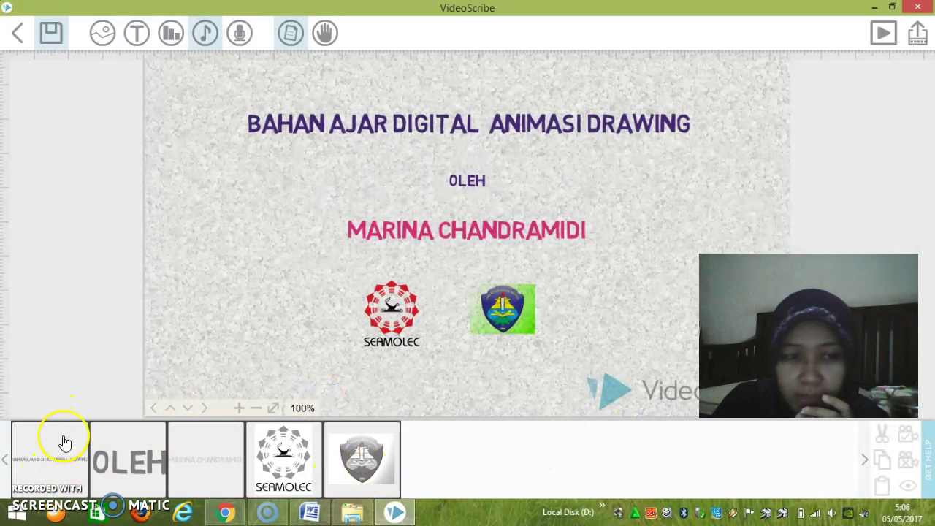
# Step: Set the BAHAN AJAR DIGITAL title's animate time to 8.0 s, view its hand options, and set its camera to the current view
pyautogui.click(38, 447)
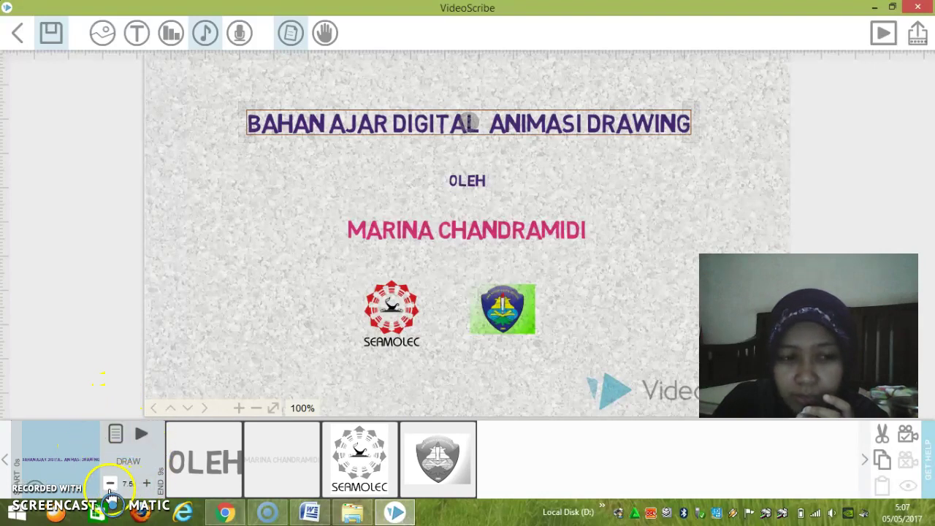
pyautogui.click(115, 435)
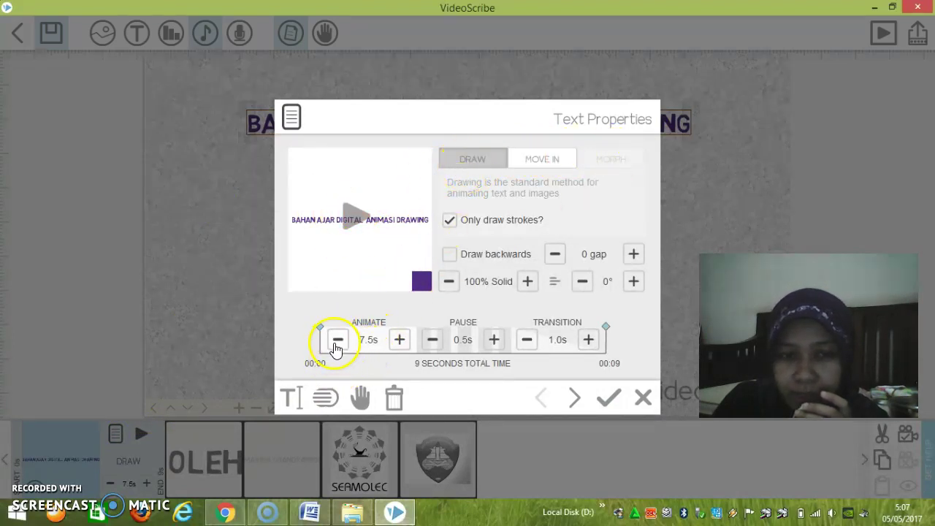
pyautogui.click(398, 340)
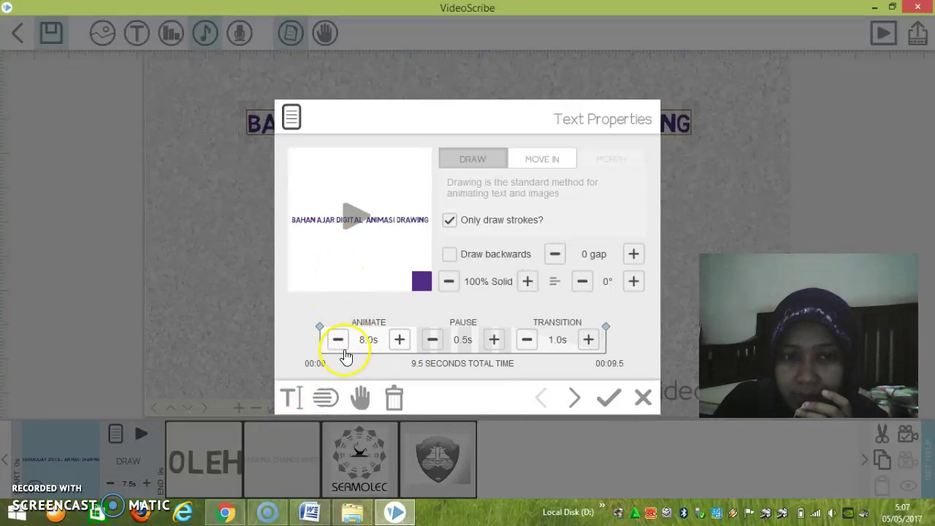
pyautogui.click(359, 398)
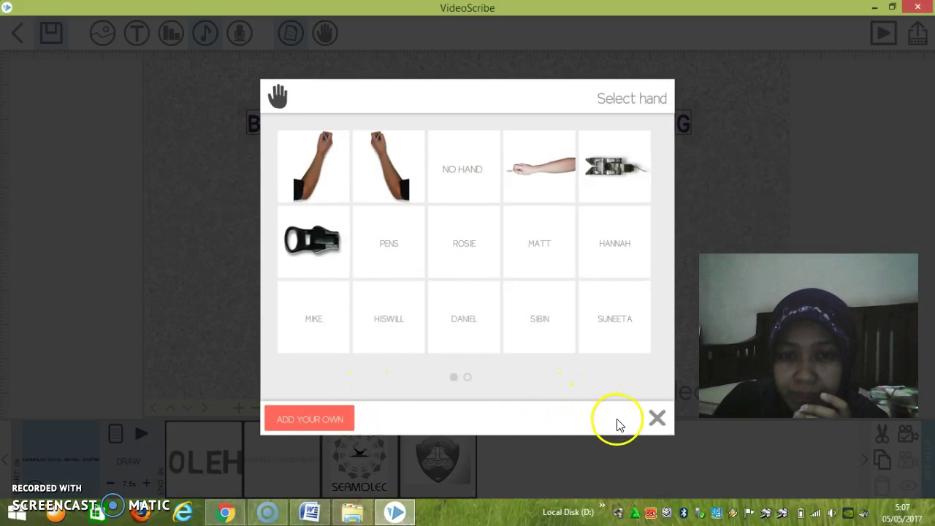
pyautogui.click(657, 418)
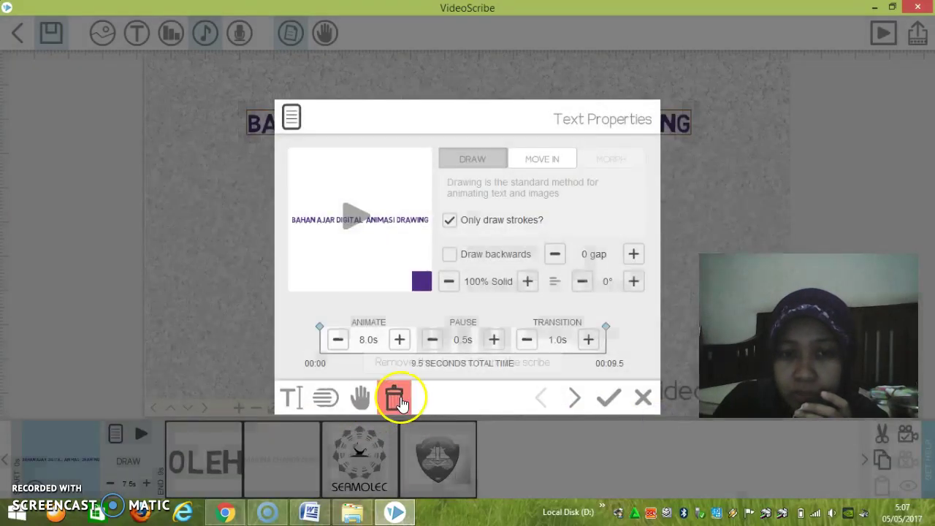
pyautogui.click(611, 401)
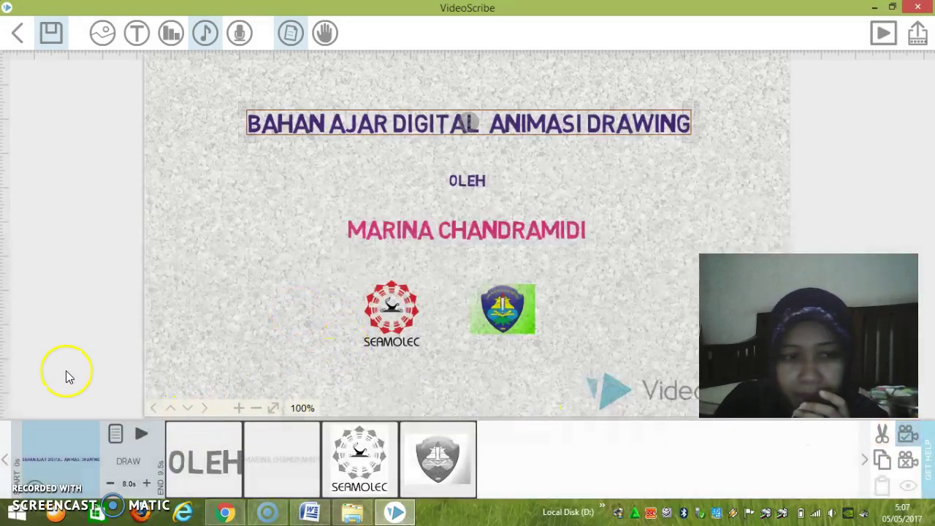
# Step: Set the OLEH text's draw time to 1.5 s and set its camera to the current view
pyautogui.click(212, 457)
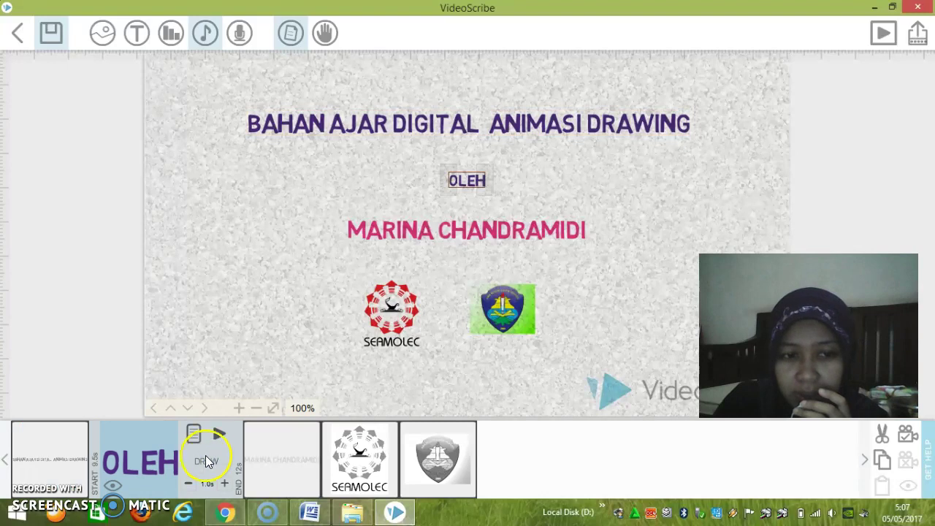
pyautogui.click(224, 484)
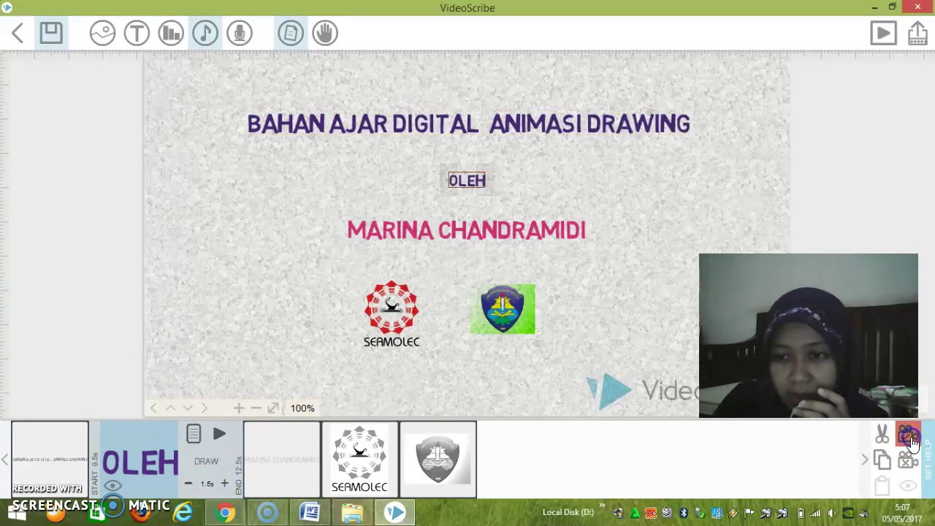
pyautogui.click(349, 433)
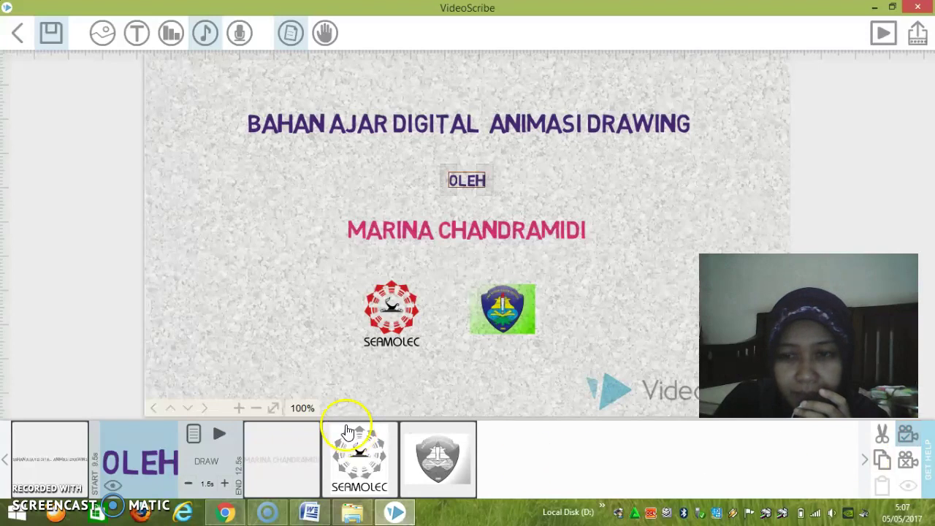
# Step: Select the author's name text in the timeline
pyautogui.click(271, 468)
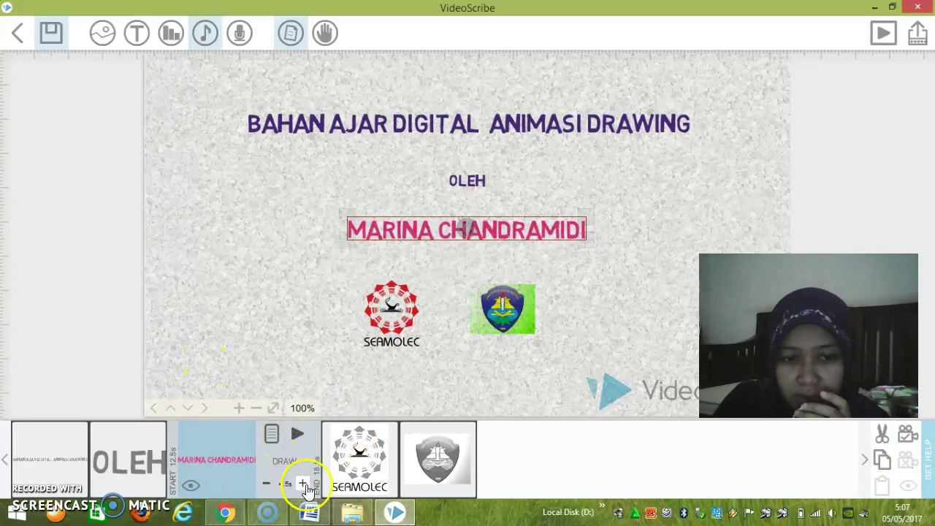